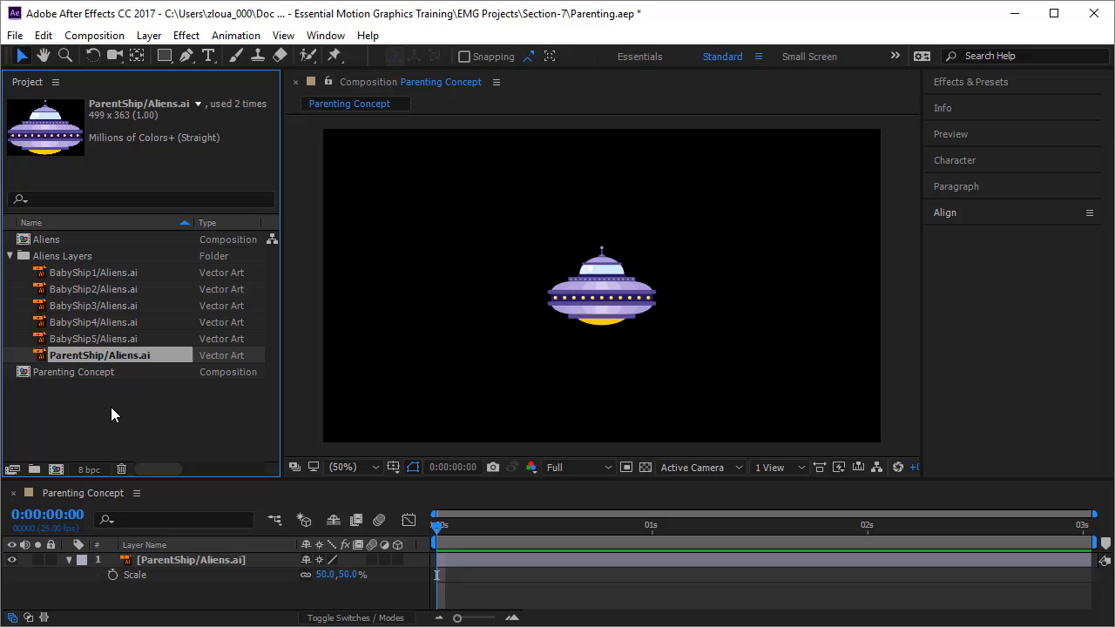
Step: Examine the Aliens composition, the Aliens Layers folder and the baby and parent ship artwork inside it
click(98, 257)
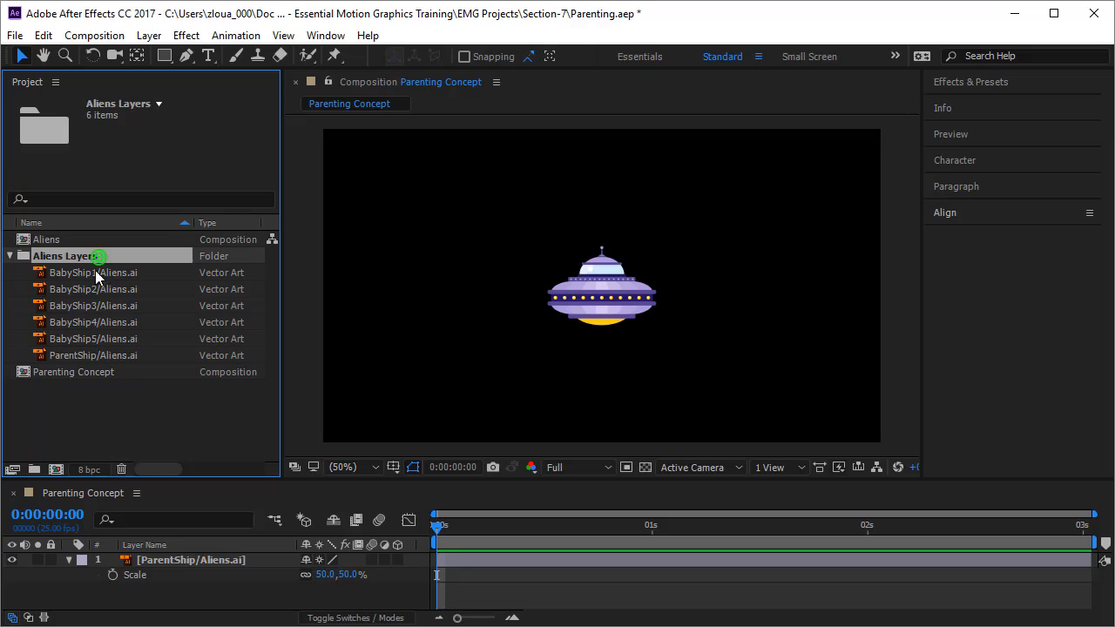
click(52, 240)
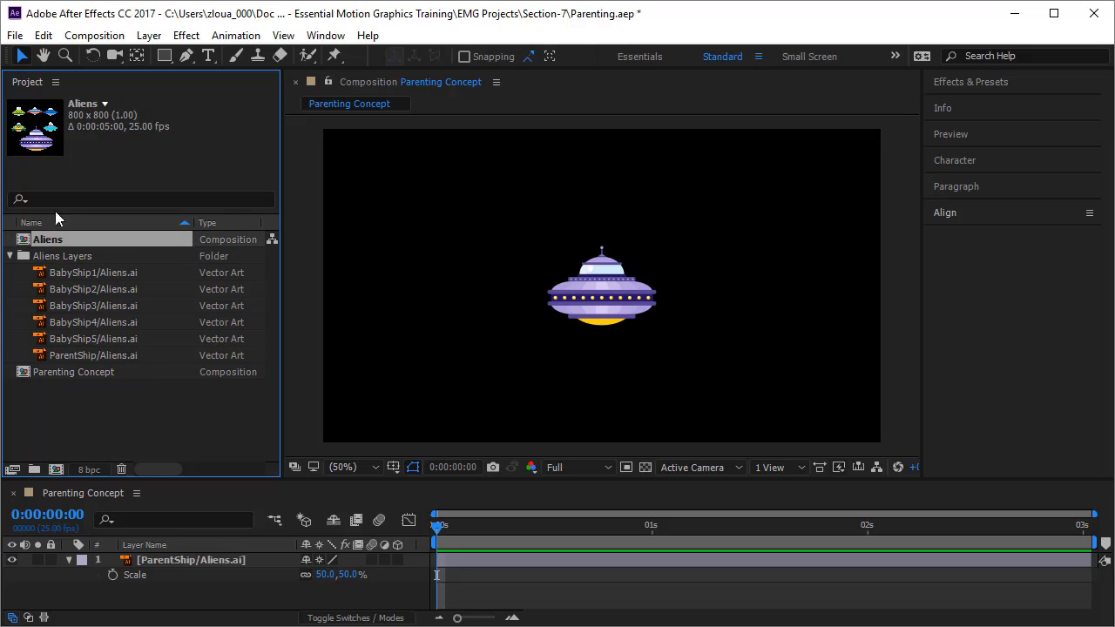
click(110, 273)
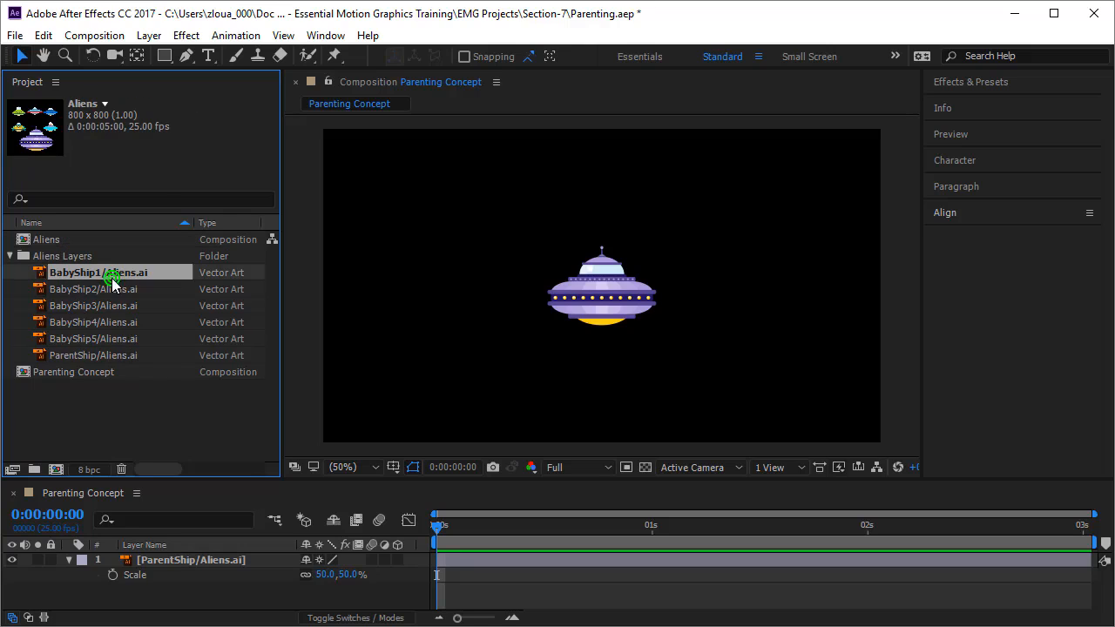
click(109, 291)
click(108, 322)
click(106, 339)
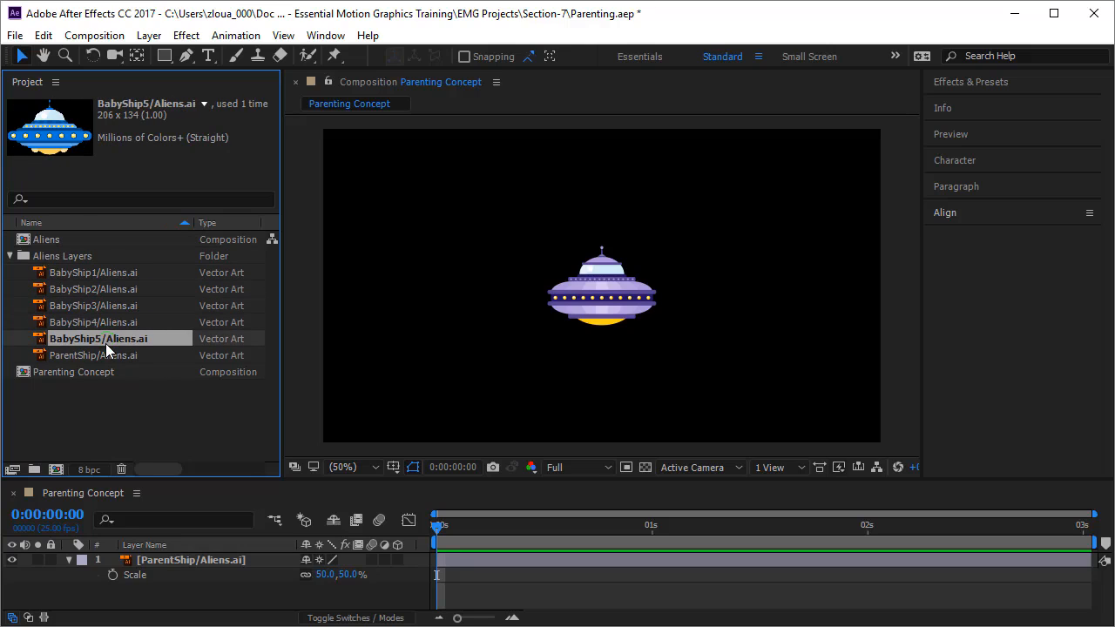
click(109, 353)
Step: Move the parent ship slightly up and to the right of the frame's centre
click(626, 299)
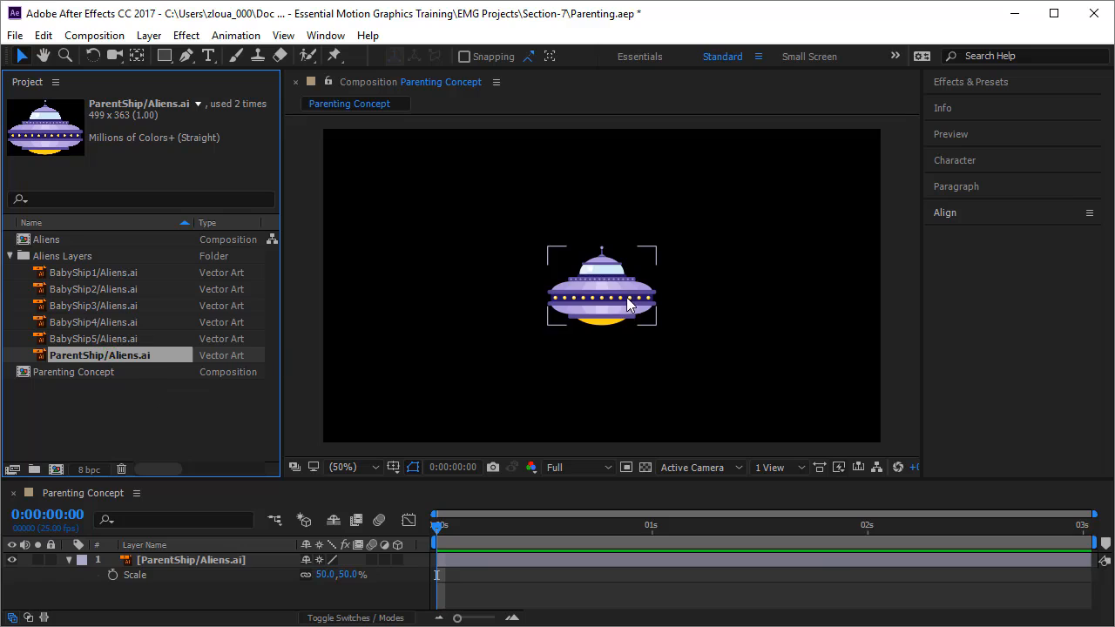
click(555, 353)
click(601, 298)
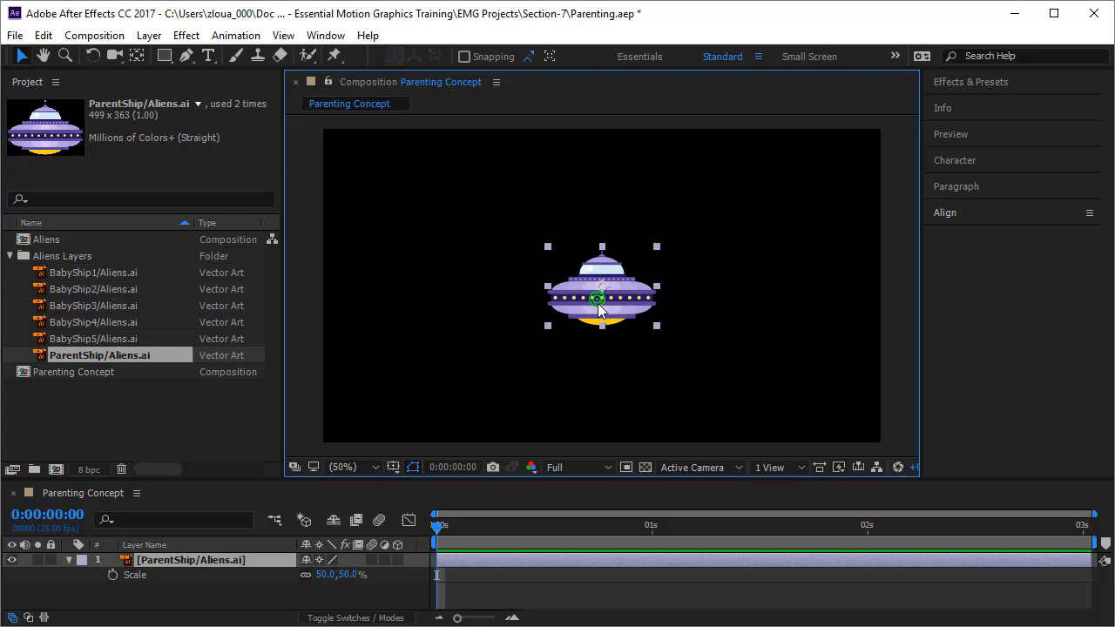
drag(602, 298, 633, 280)
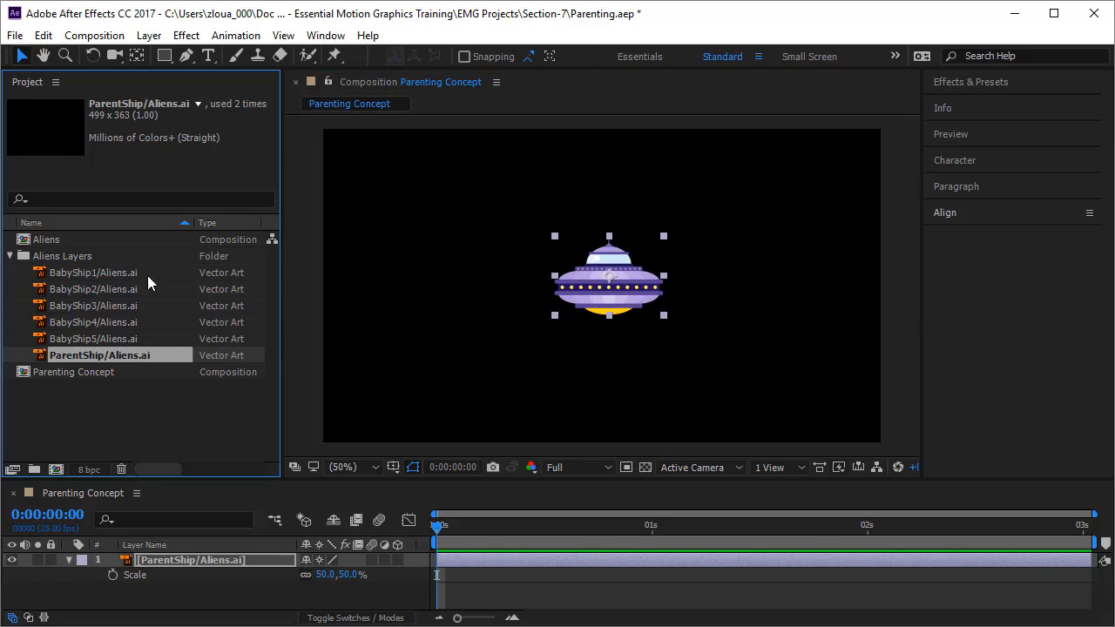
Step: Add BabyShip1/Aliens.ai to the composition at the upper left of the frame and set its scale to 50%
drag(125, 276, 439, 236)
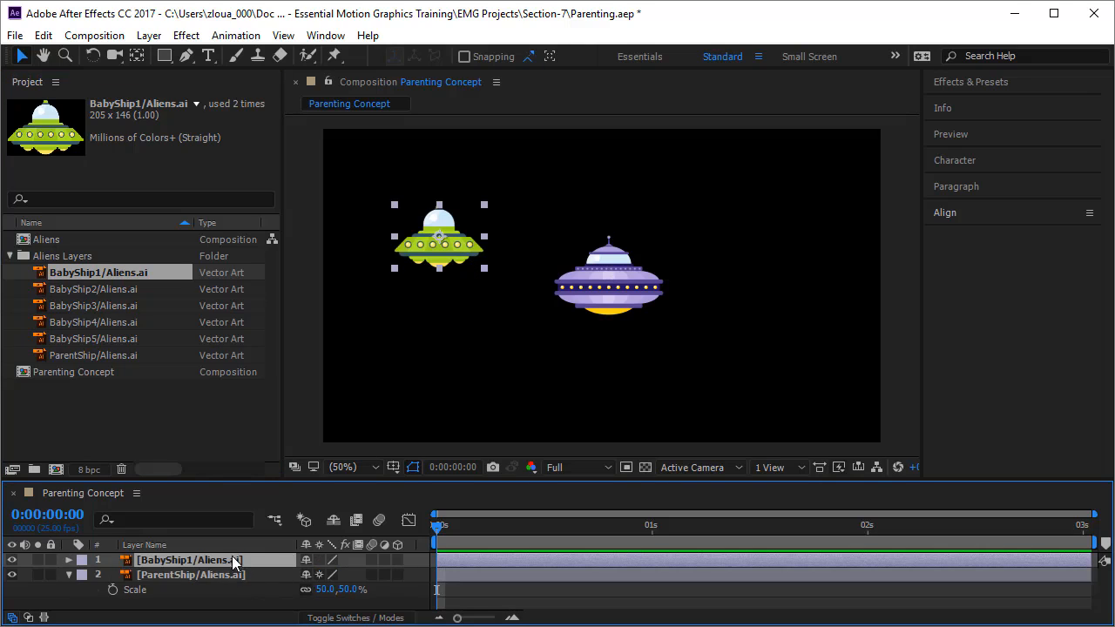
key(s)
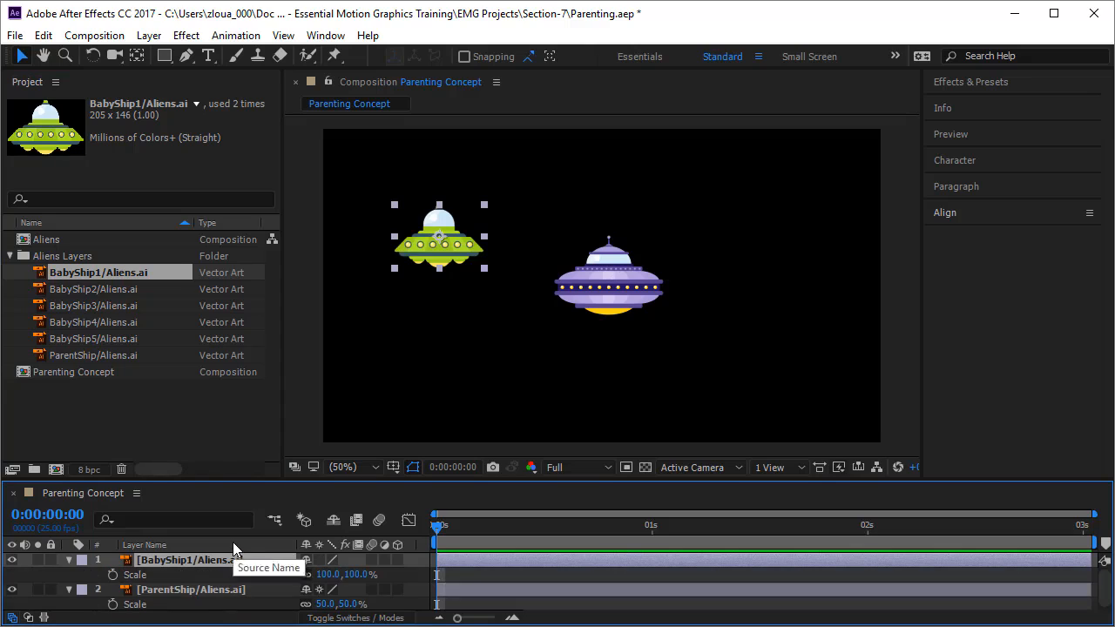
click(335, 574)
text(50)
key(Return)
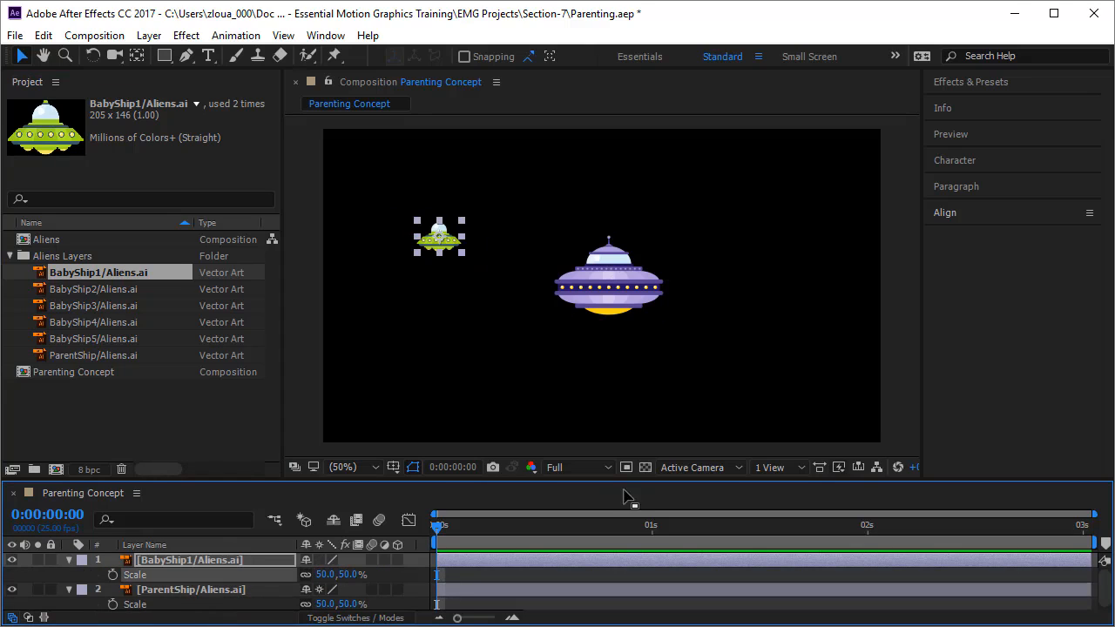
Step: Rearrange the two ships near the frame's centre, with the baby ship above and to the left of the parent ship
drag(440, 240, 517, 220)
drag(610, 281, 606, 250)
drag(635, 332, 579, 287)
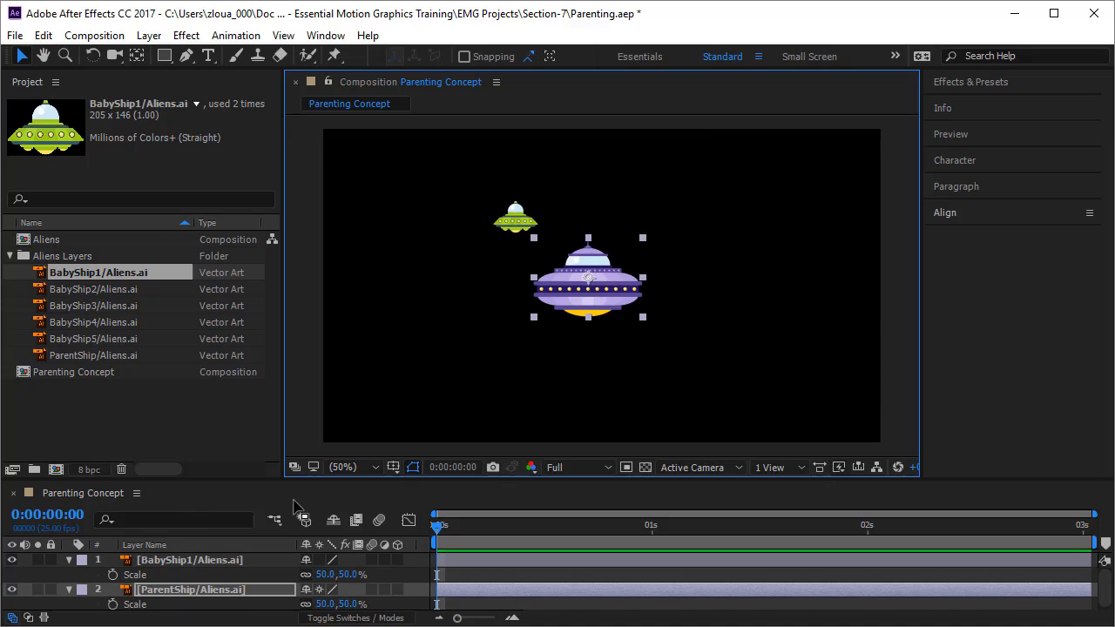
Step: Enlarge the timeline and keyframe the ParentShip layer's position at 0 seconds in the frame's lower left, about 212, 551
drag(315, 477, 315, 433)
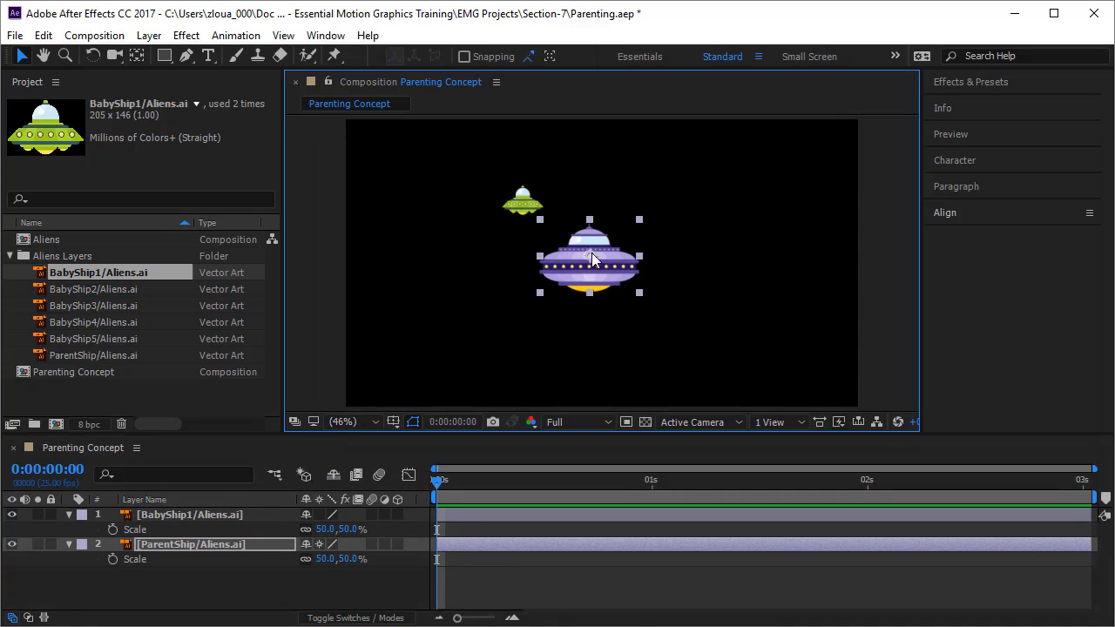
click(192, 545)
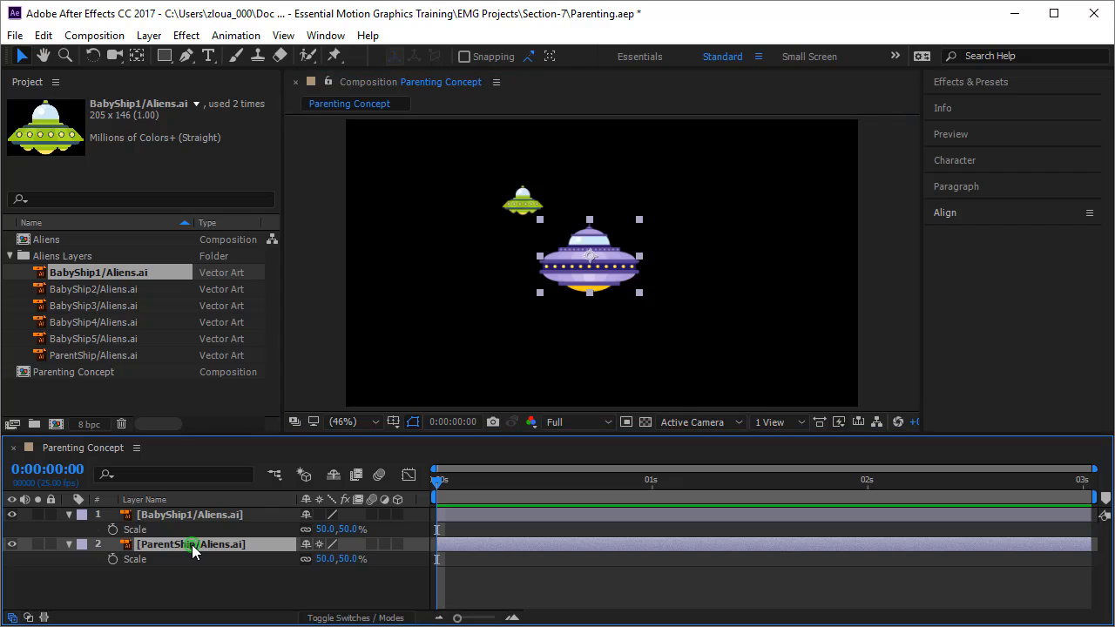
key(p)
drag(564, 287, 405, 373)
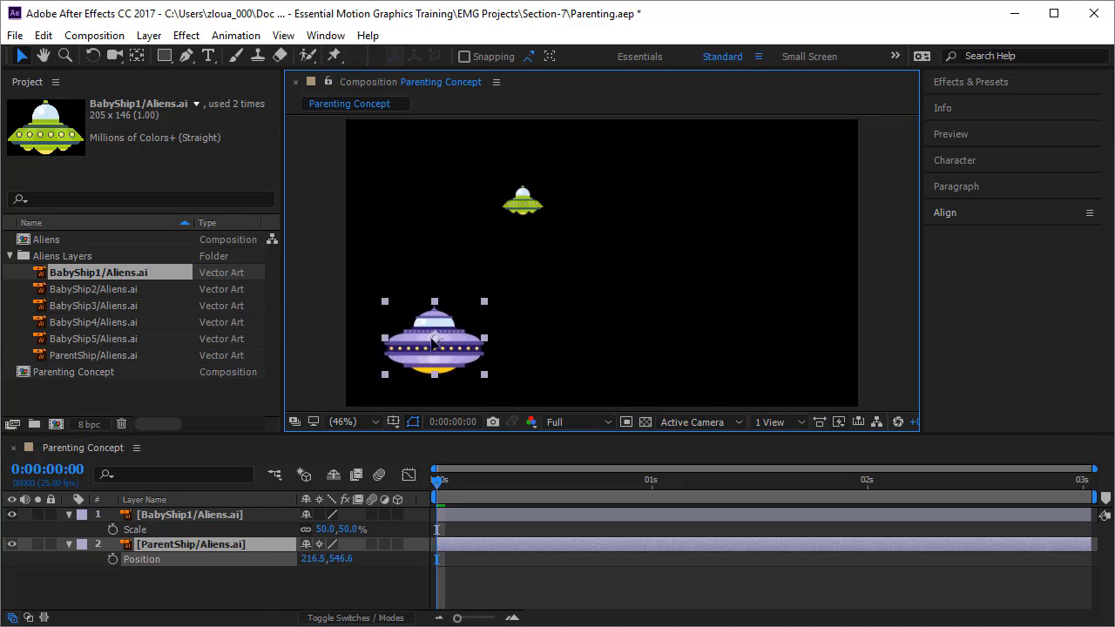
click(114, 558)
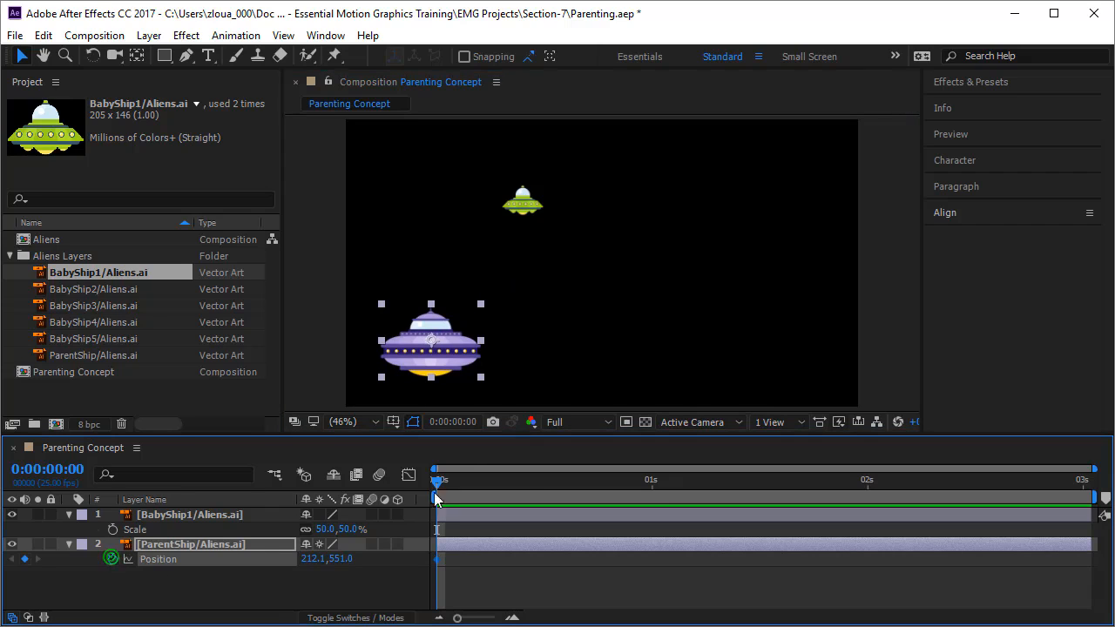
Step: Keyframe the parent ship's position at 1, 2 and 3 seconds in the frame's upper right, lower right and near its centre
drag(437, 478, 648, 500)
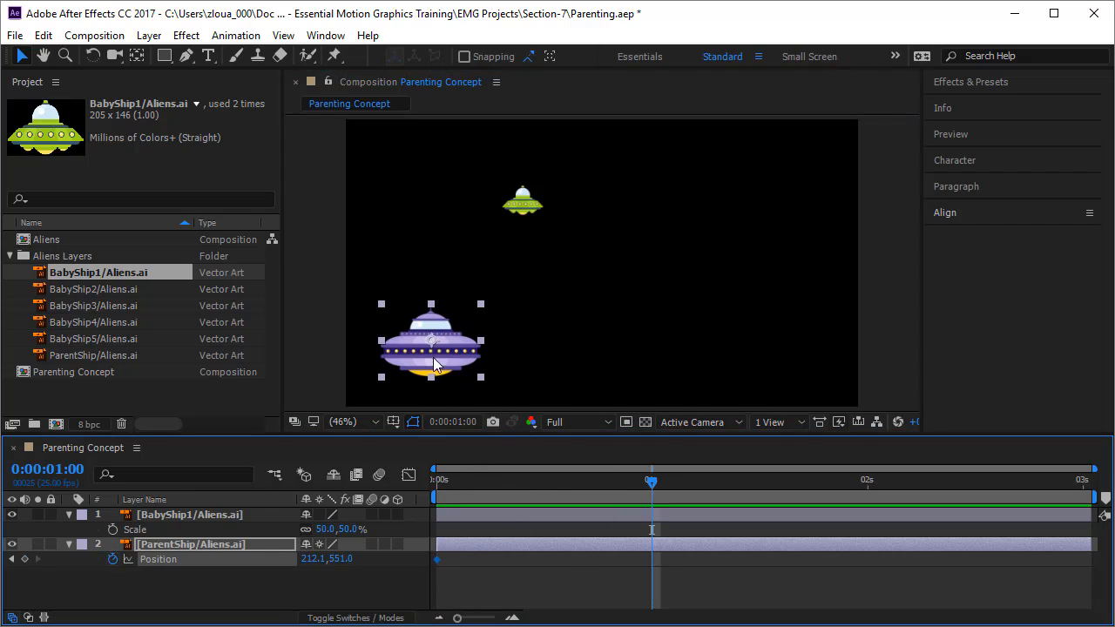
drag(436, 359, 668, 231)
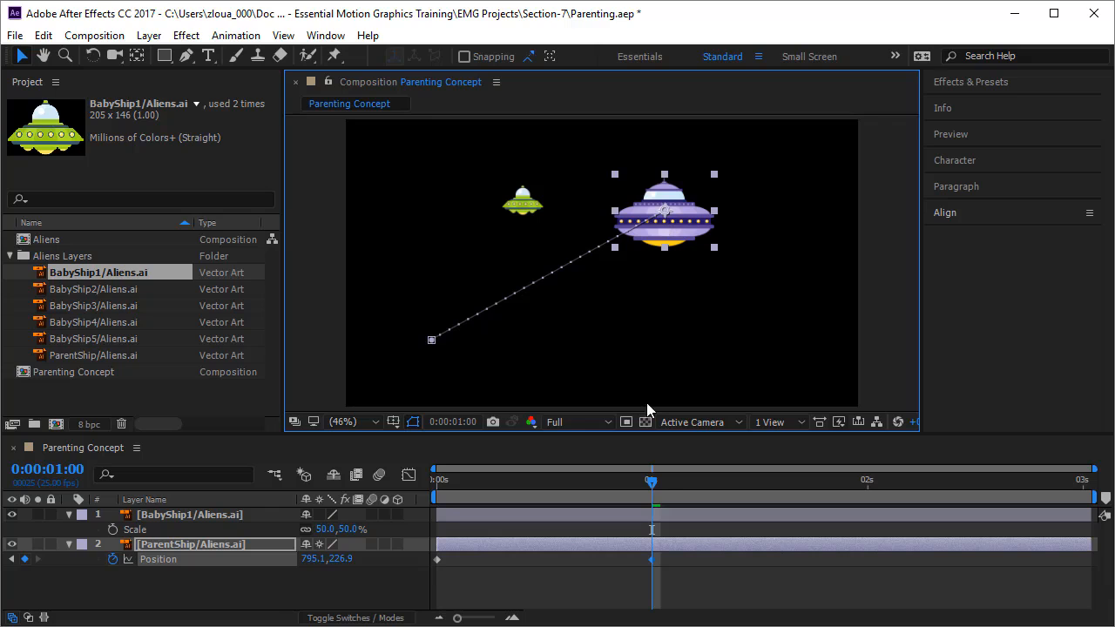
drag(652, 481, 867, 529)
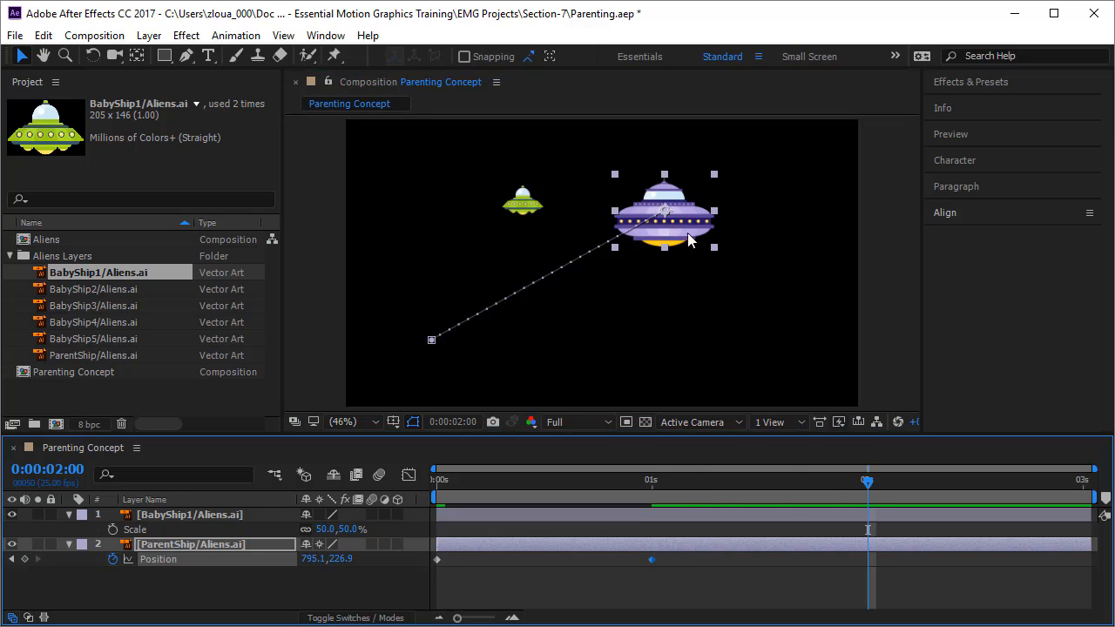
drag(666, 222, 778, 358)
drag(871, 485, 1089, 510)
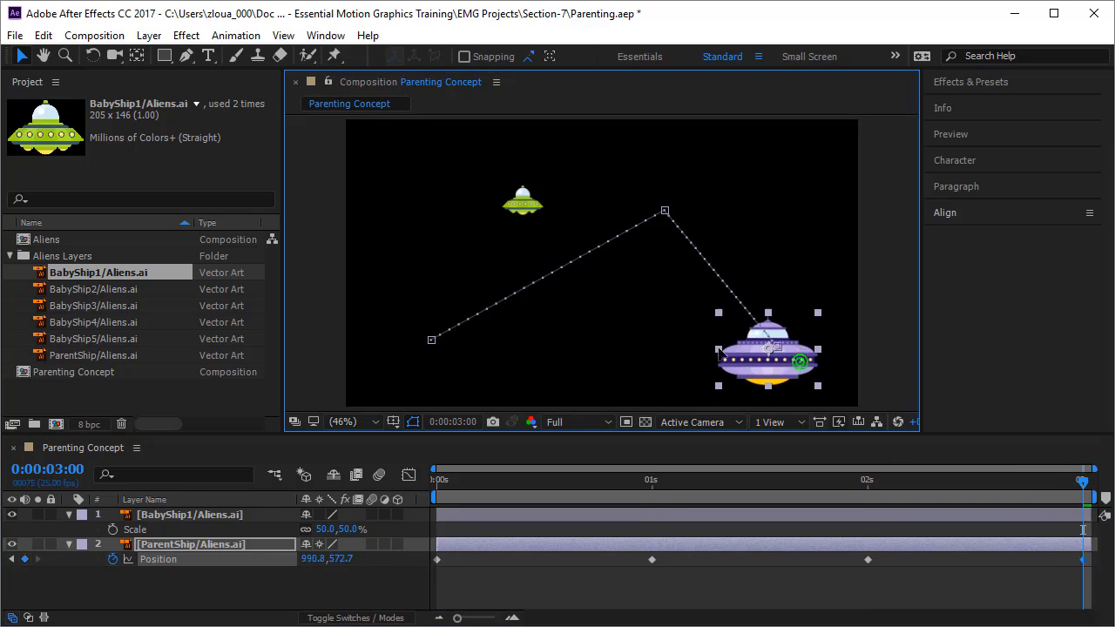
drag(788, 357, 601, 306)
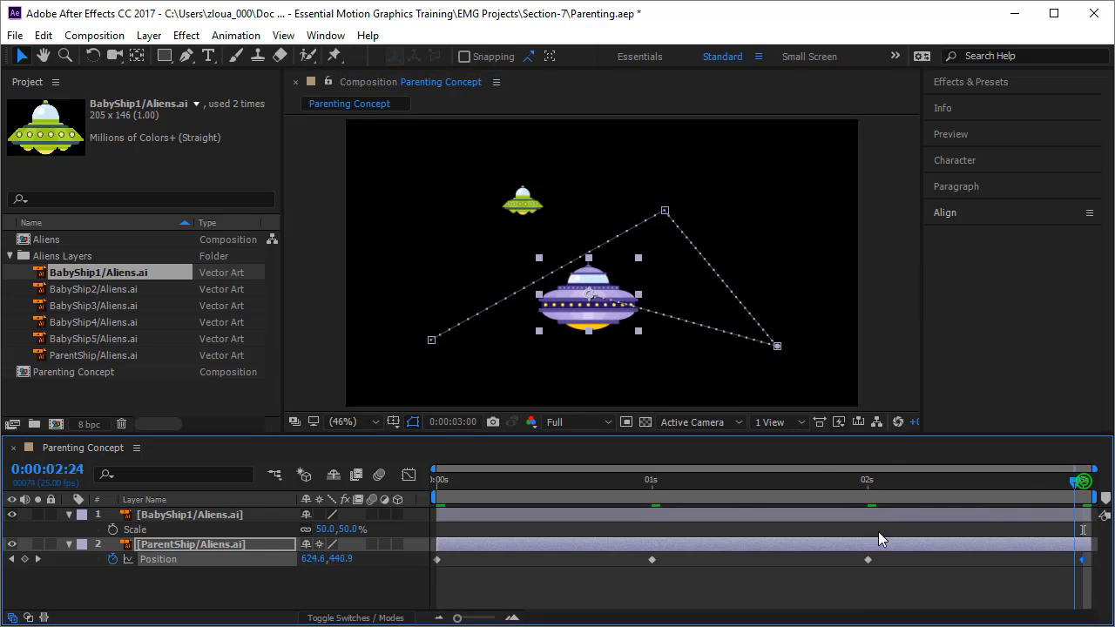
Step: Preview the parent ship's movement from the start of the composition
key(Home)
click(525, 588)
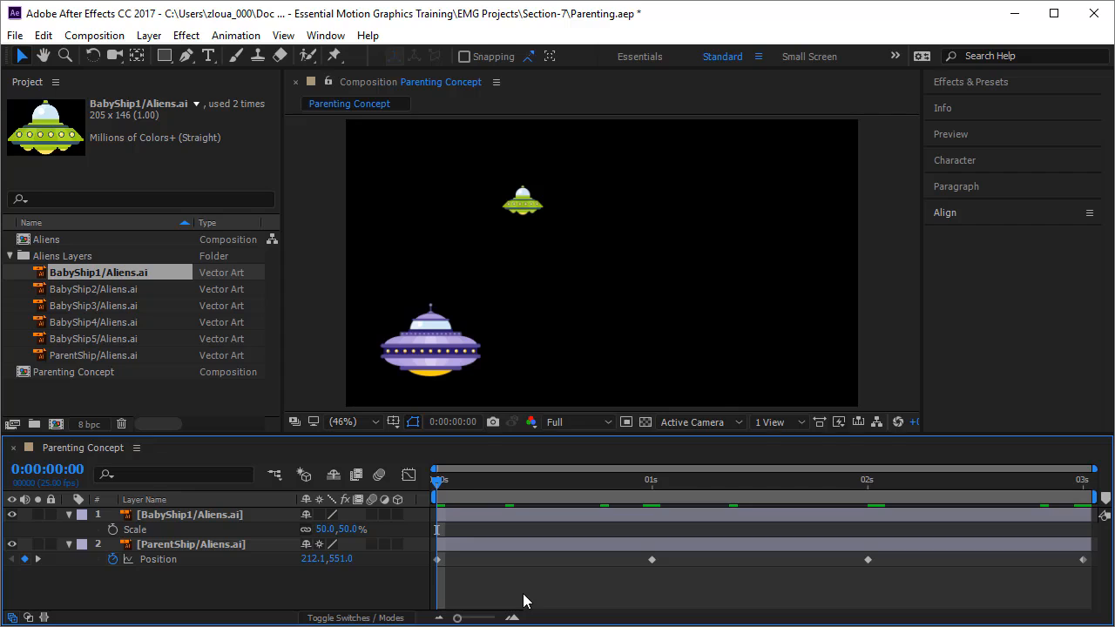
key(space)
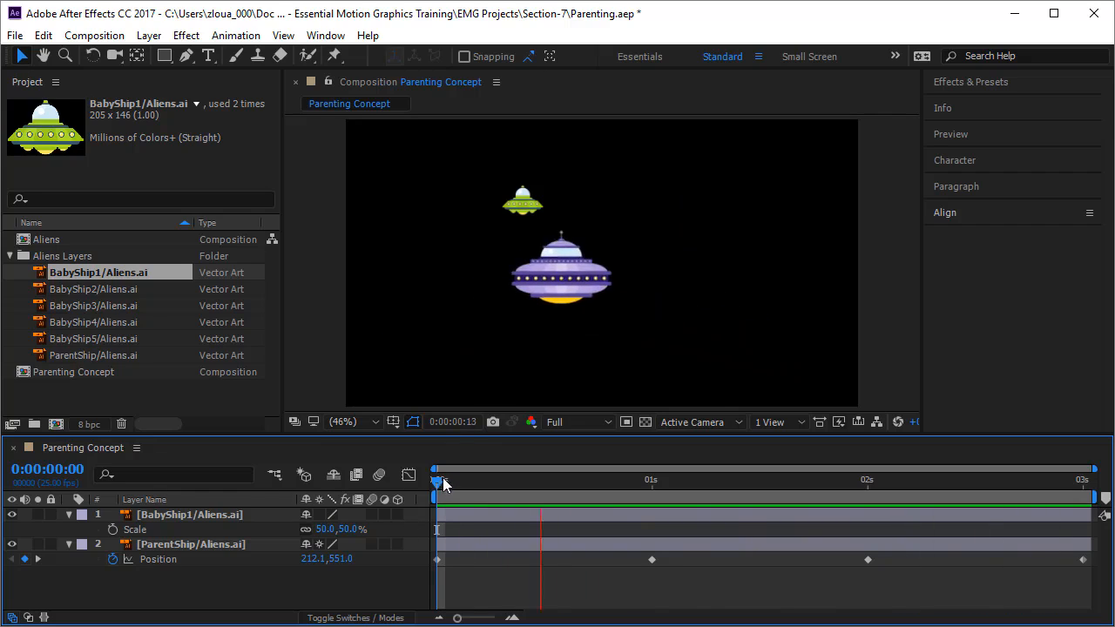
key(space)
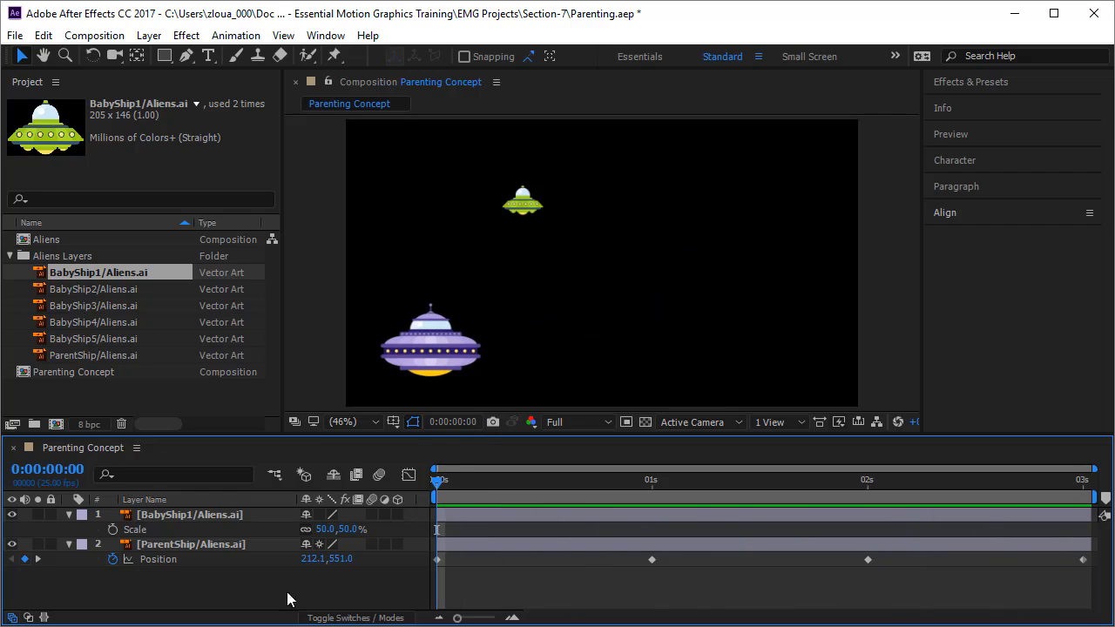
Step: Place the baby ship just above and to the left of the parent ship at 0 seconds, and deselect it
drag(532, 204, 395, 283)
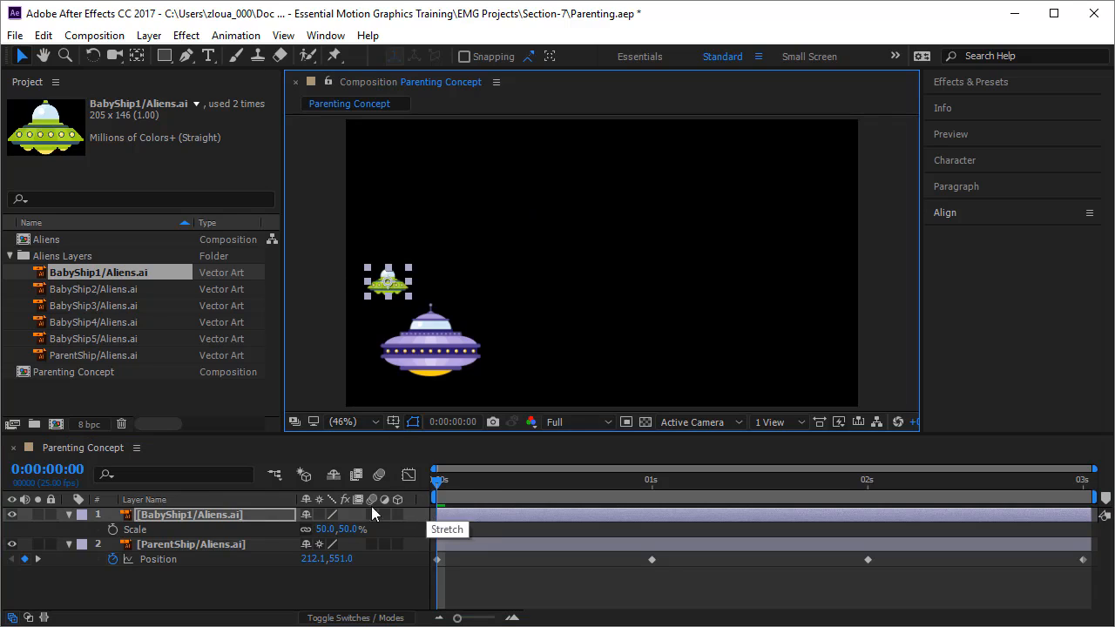
click(272, 499)
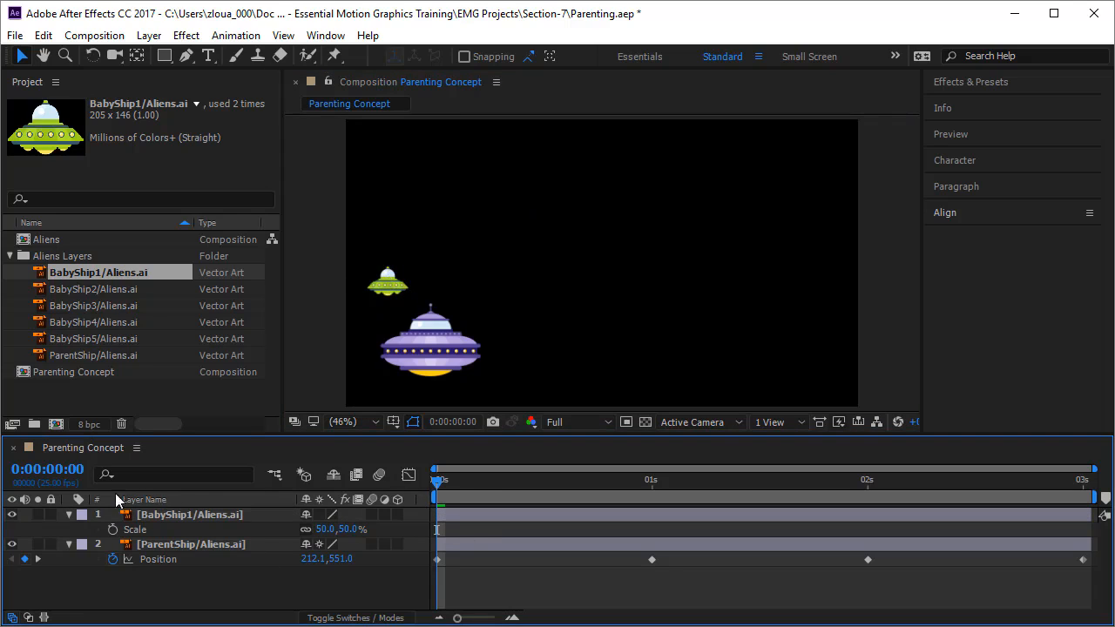
Step: Show the Parent column for the layers in the timeline
click(239, 502)
right_click(240, 501)
mouse_move(294, 554)
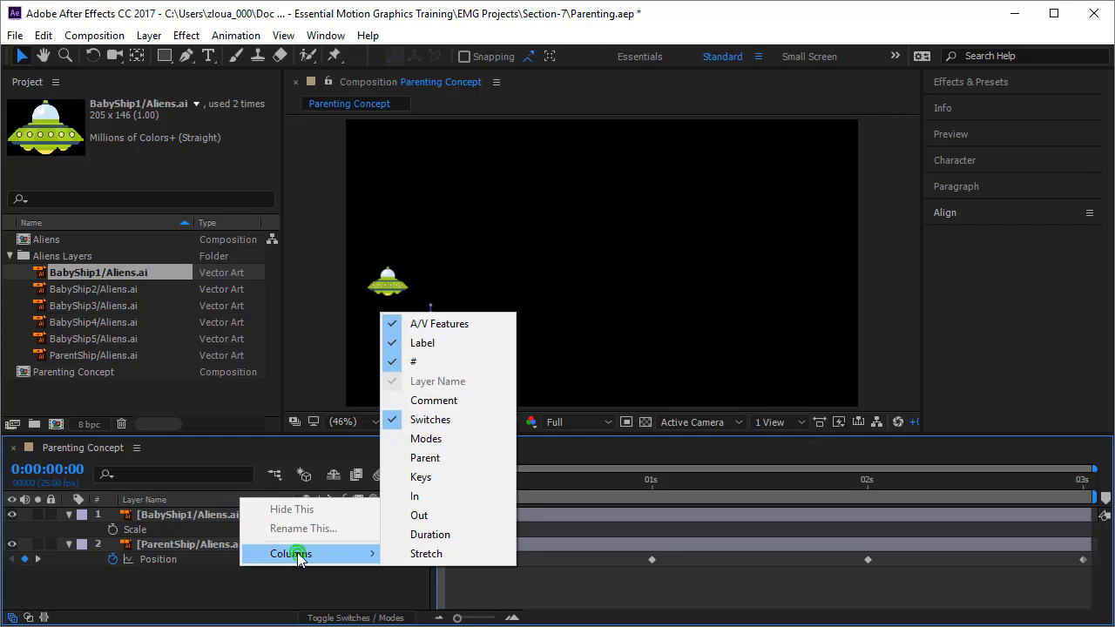
click(447, 457)
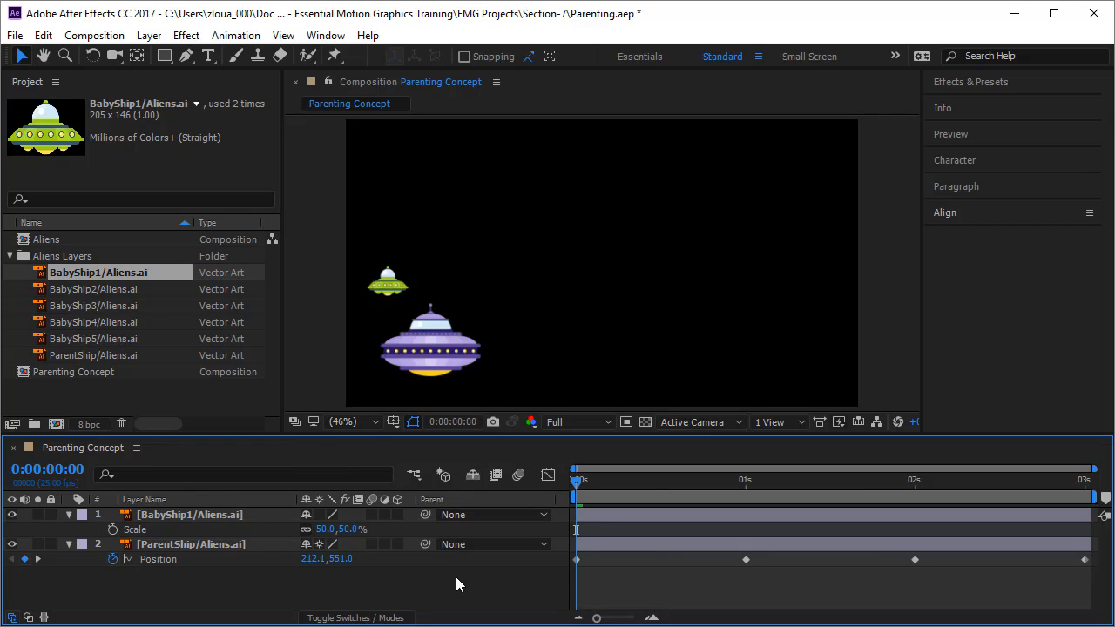
Step: Parent the BabyShip1/Aliens.ai layer to the ParentShip/Aliens.ai layer
click(216, 520)
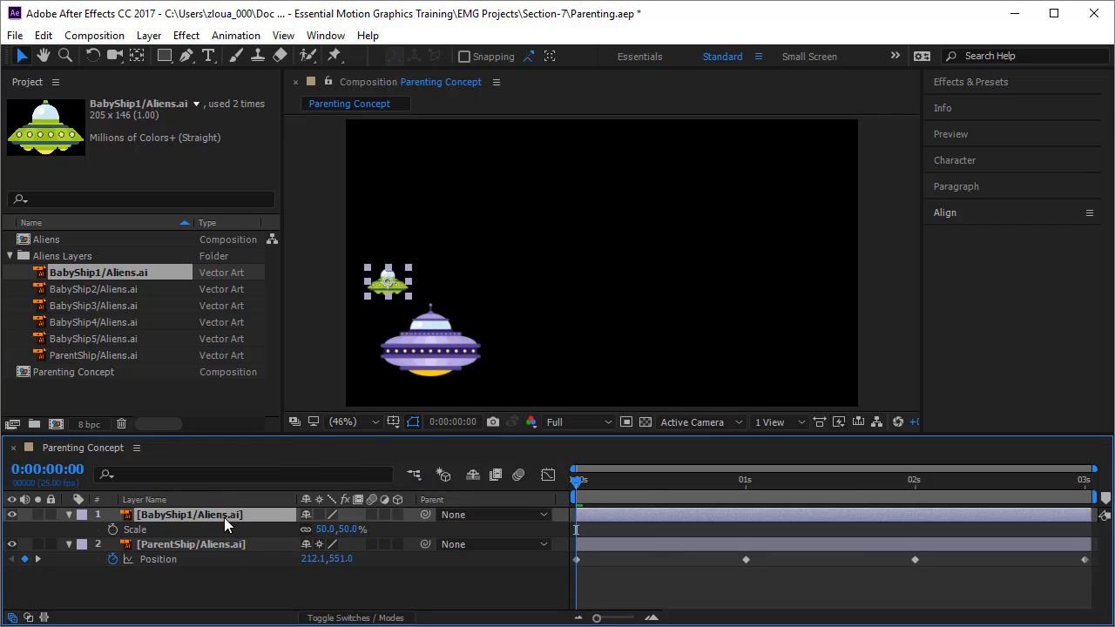
click(225, 543)
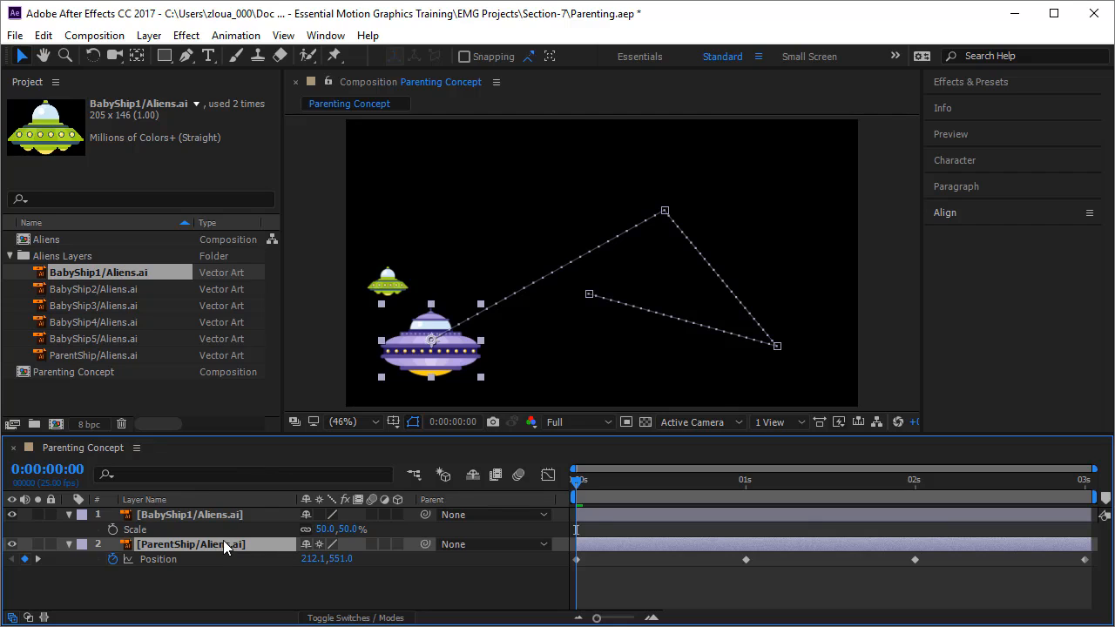
click(231, 517)
click(239, 544)
click(243, 519)
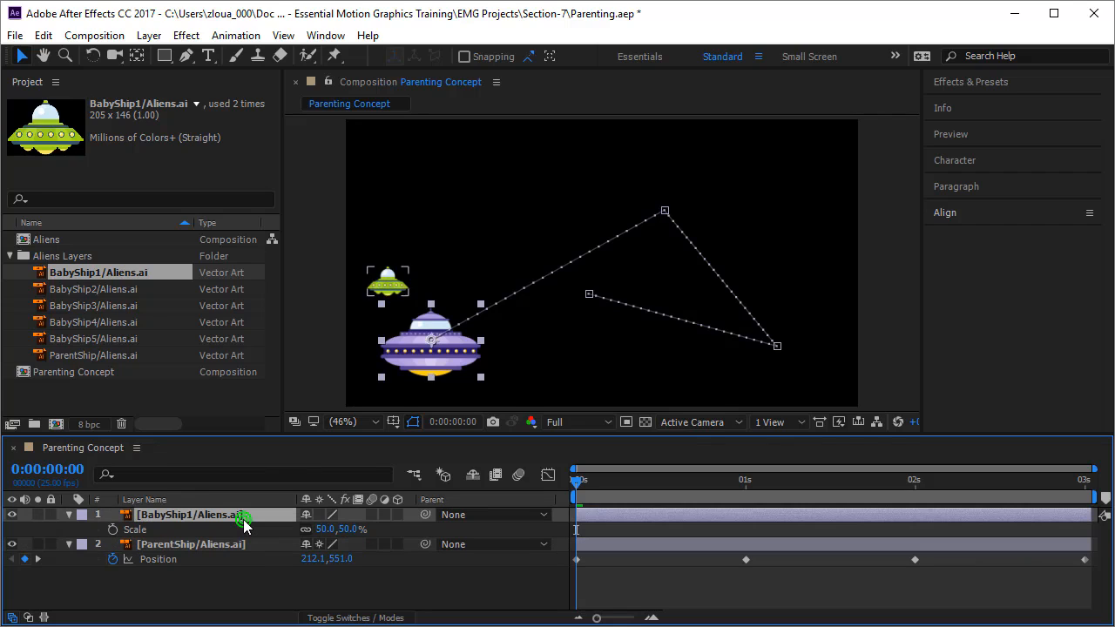
click(467, 515)
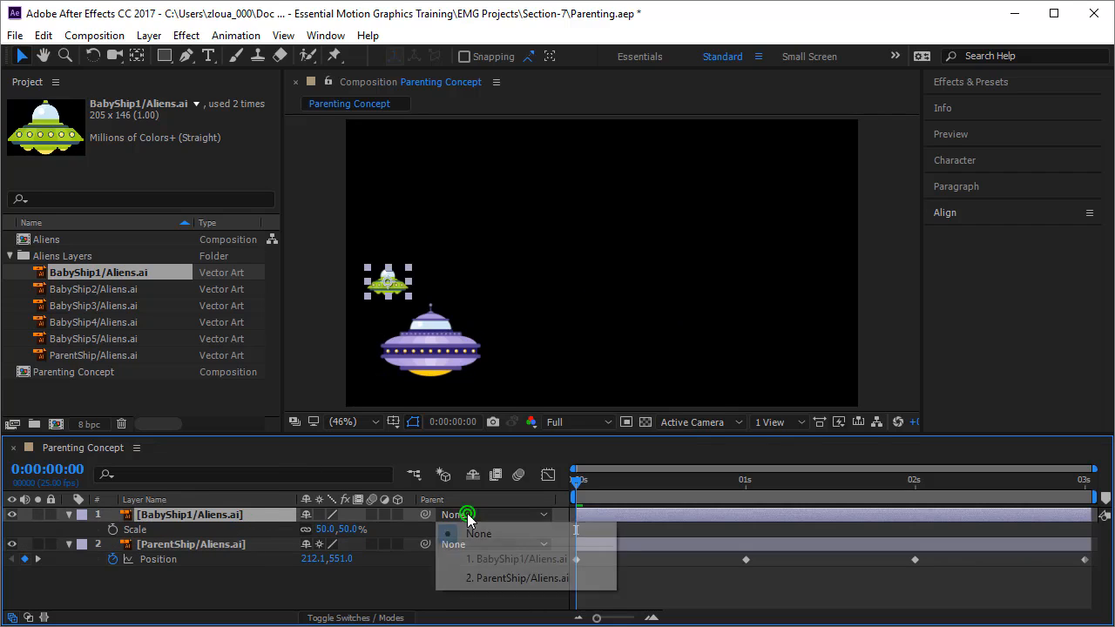
click(473, 579)
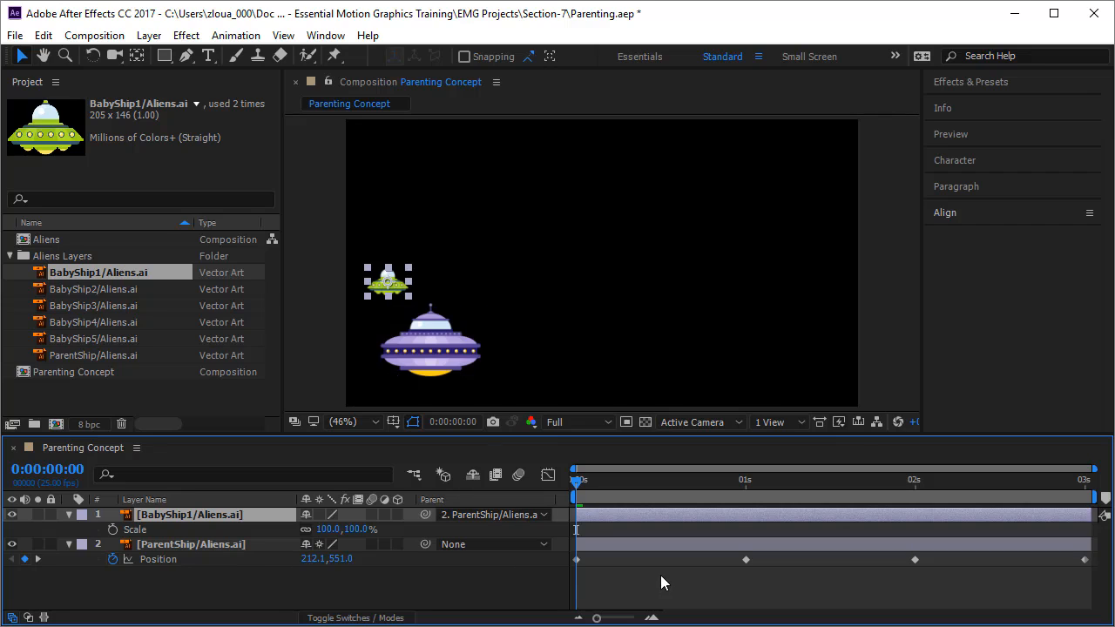
Step: Preview the animation with the baby ship parented to the parent ship
key(space)
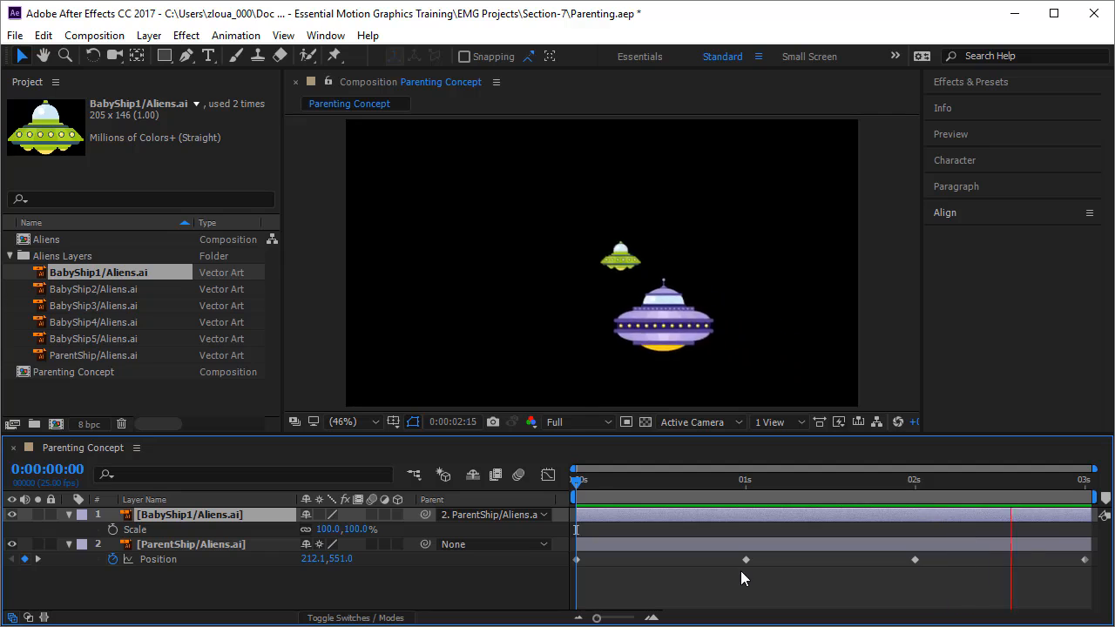
key(space)
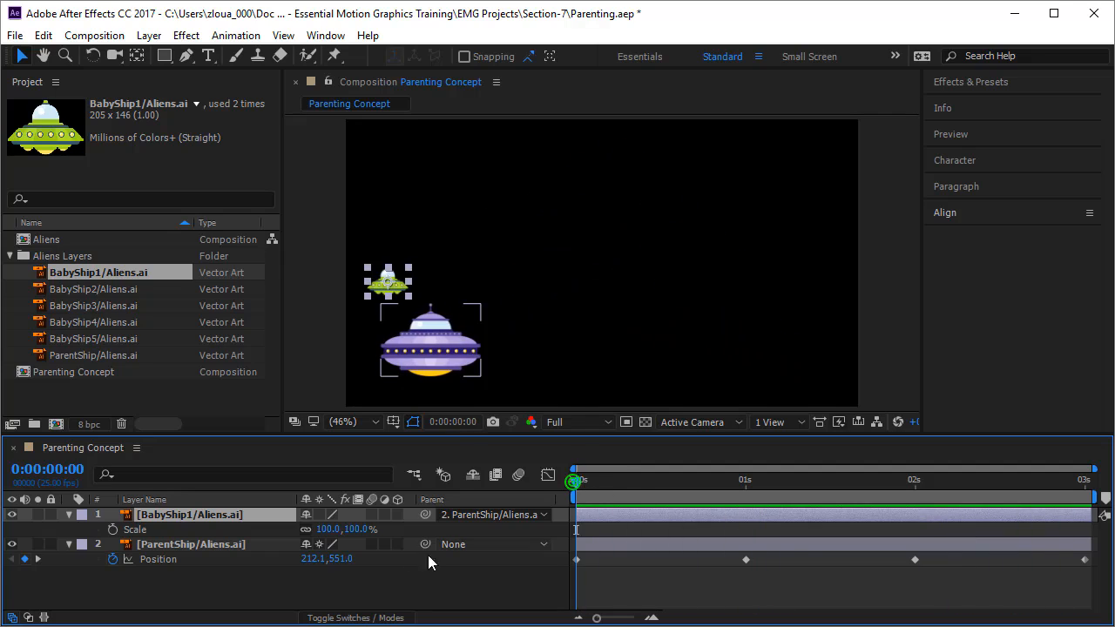
Step: Set the parent of BabyShip1/Aliens.ai to None, and link it back to the ParentShip/Aliens.ai layer
click(515, 512)
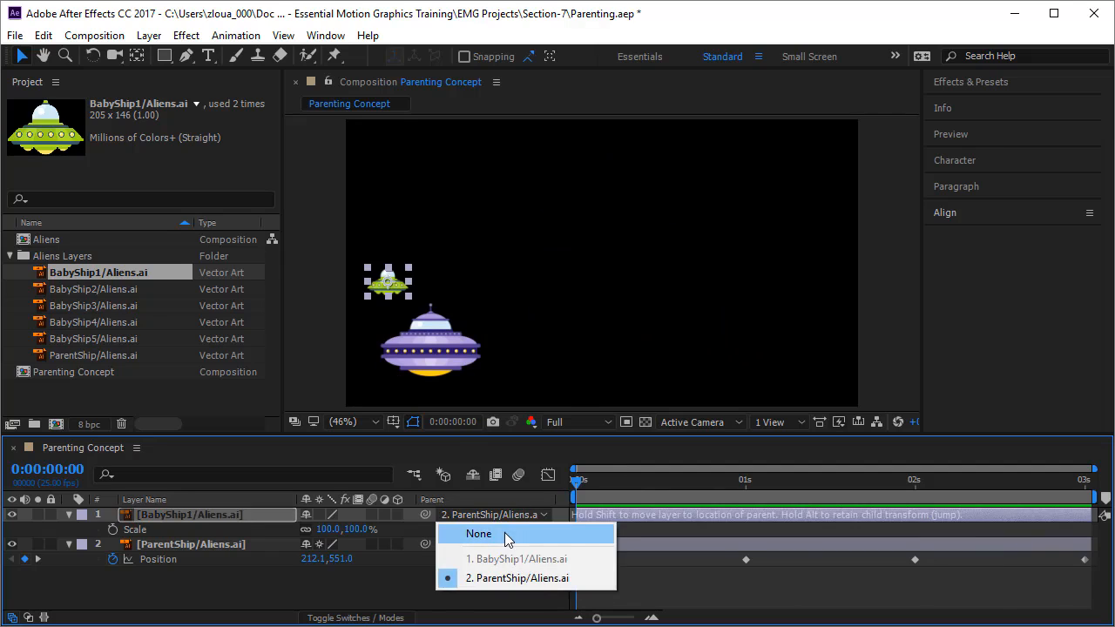
click(504, 533)
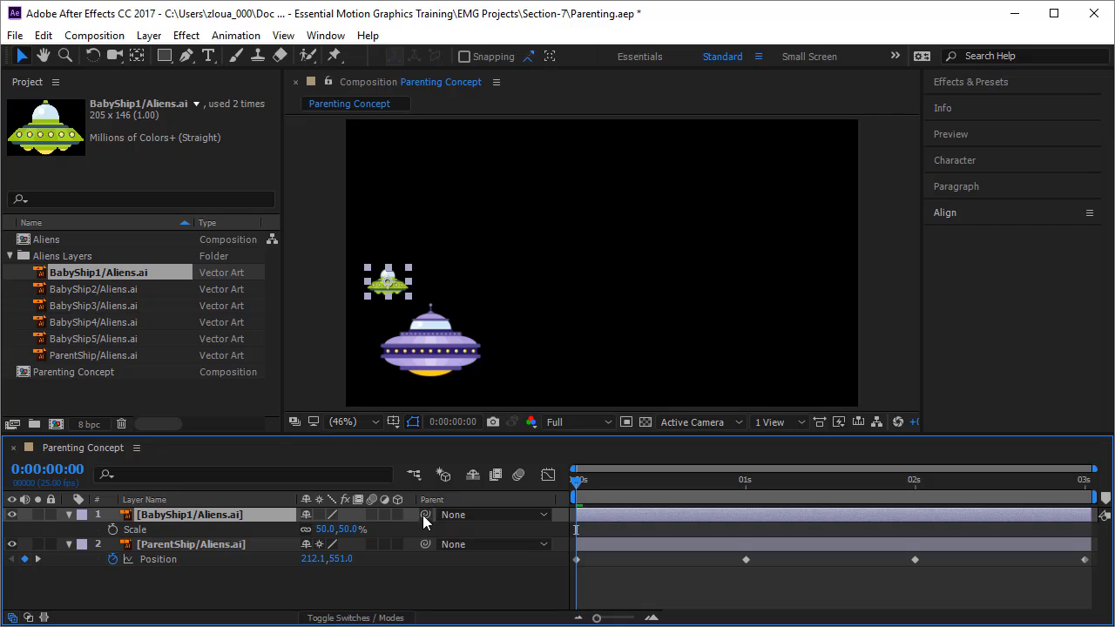
drag(422, 515, 199, 542)
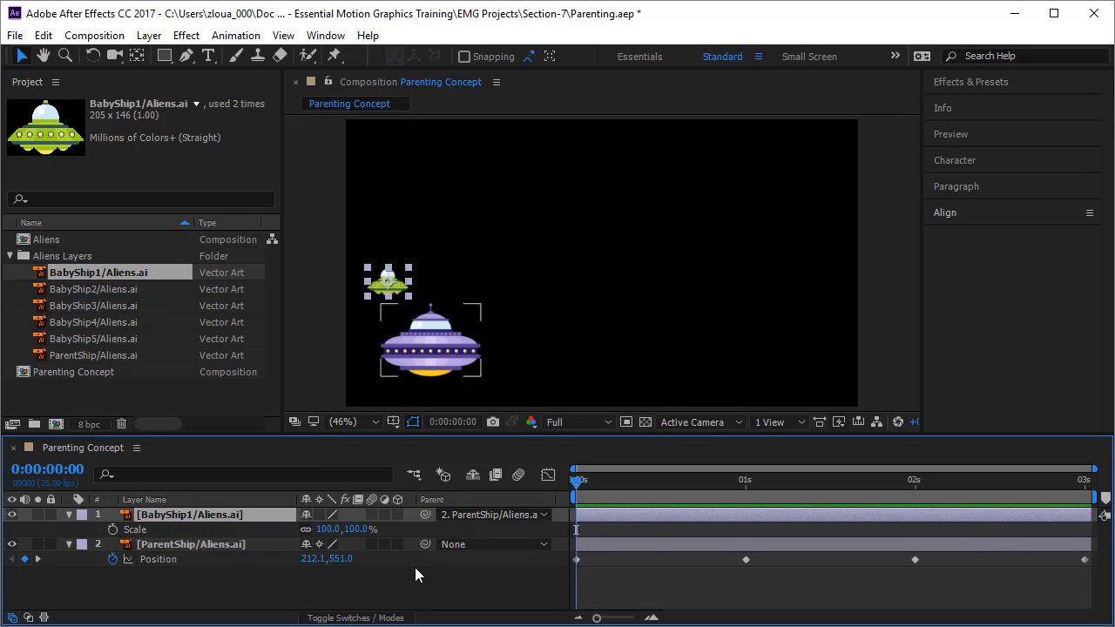
Step: Check the parent options of BabyShip1/Aliens.ai, close them unchanged and preview the animation from 0 seconds
click(497, 515)
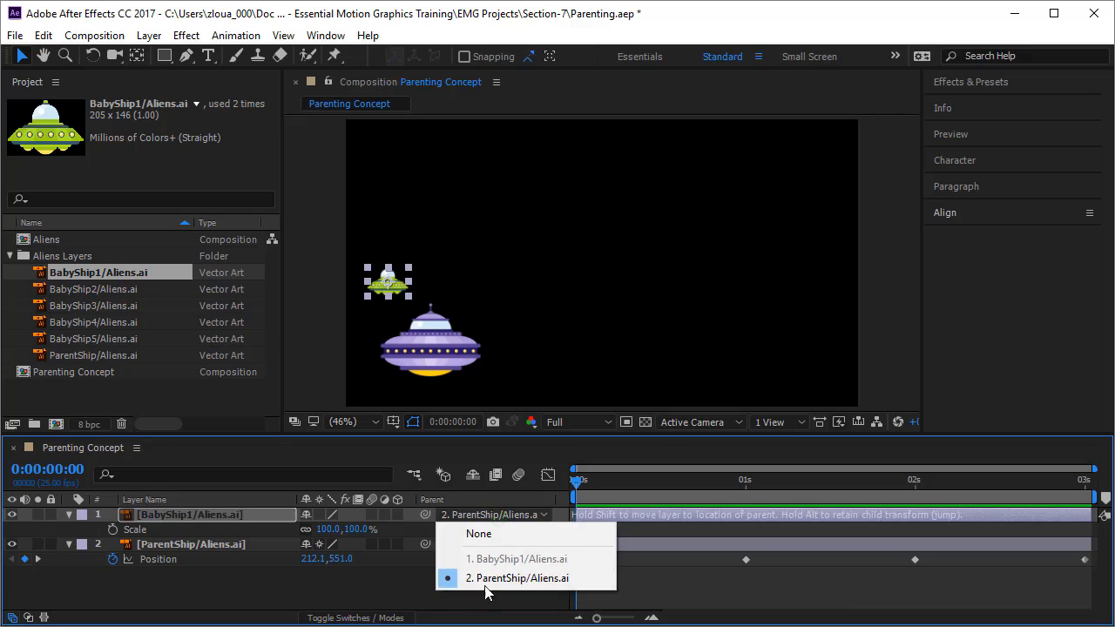
click(401, 579)
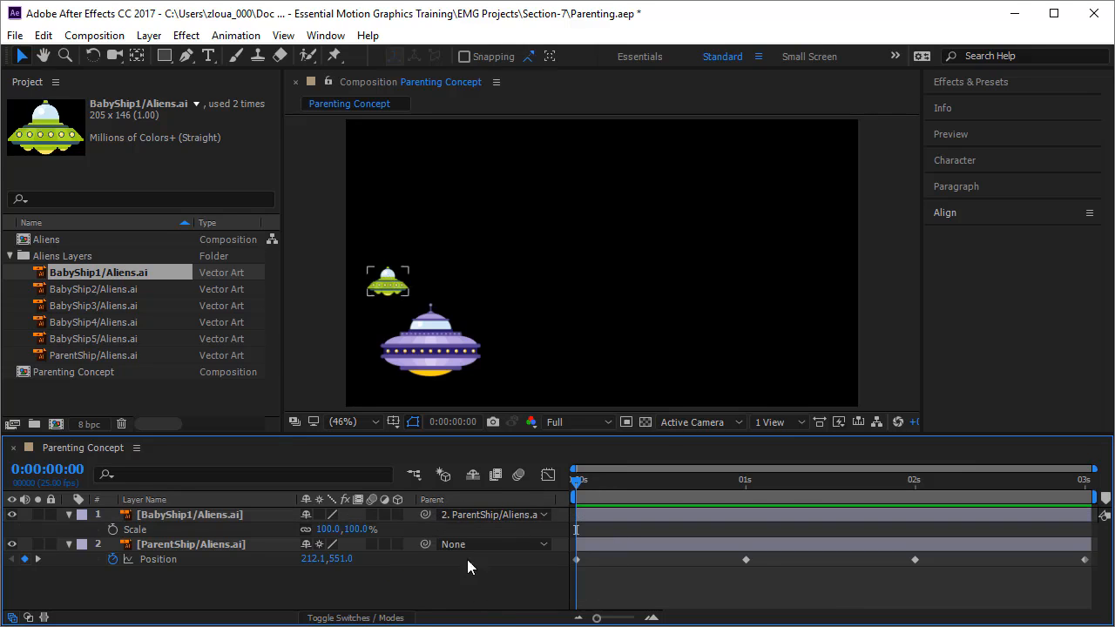
key(space)
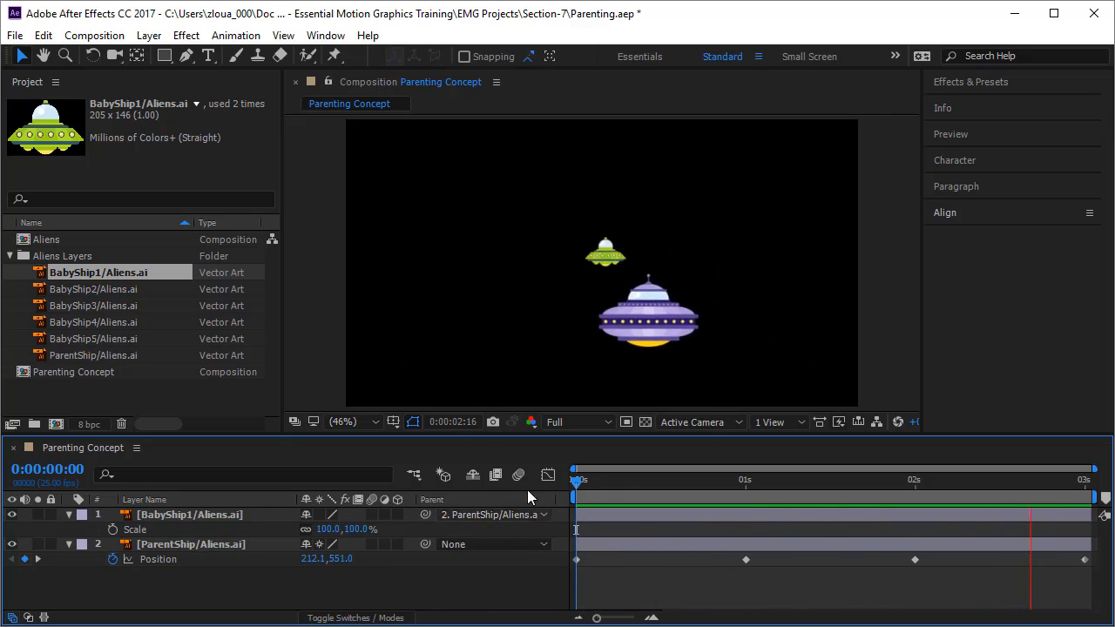
key(space)
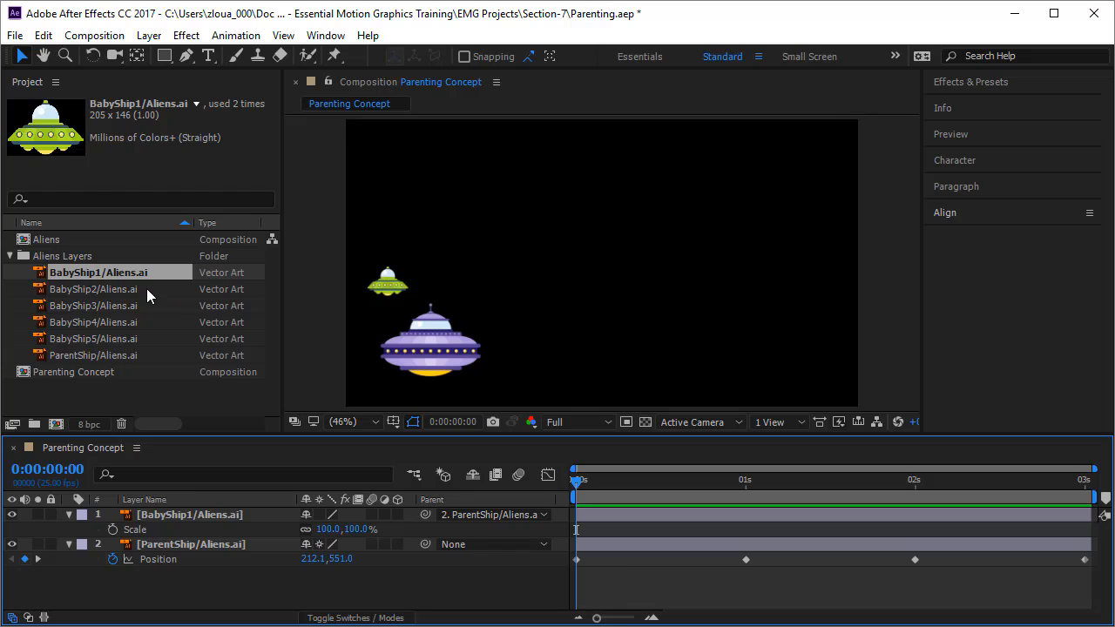
Step: Add BabyShip2/Aliens.ai to the composition, scaled down and placed above the parent ship beside the green baby ship
drag(147, 288, 453, 276)
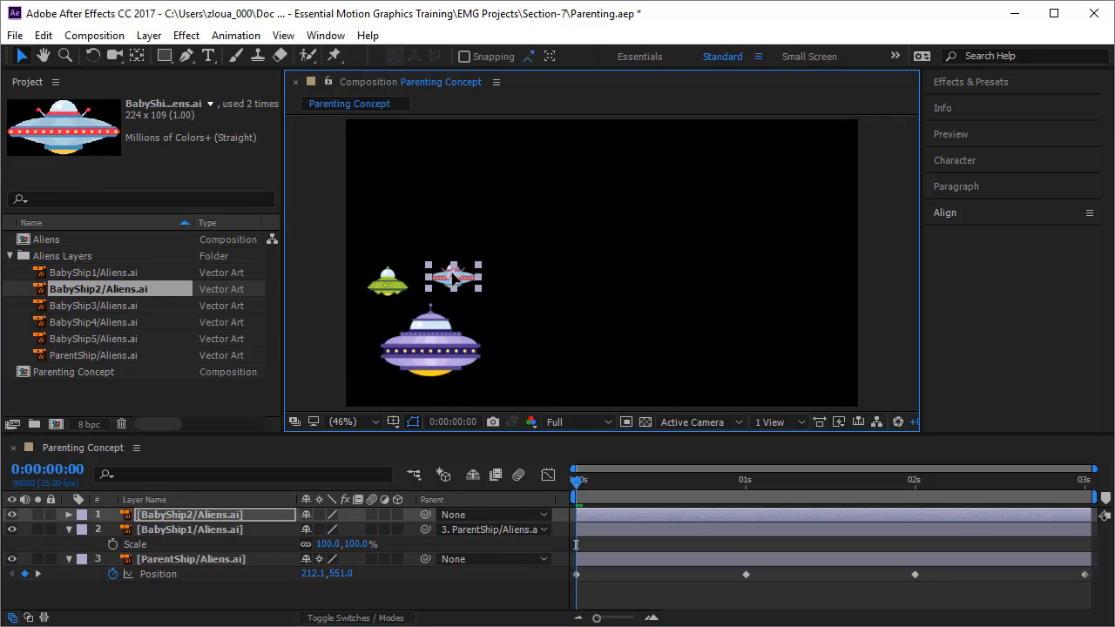
click(428, 356)
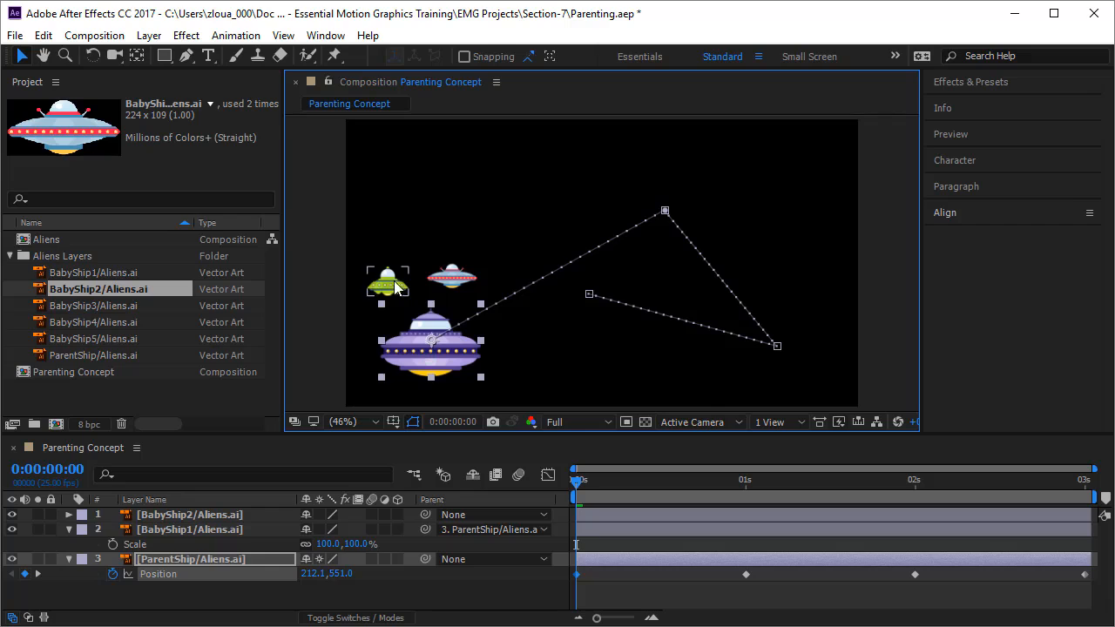
click(397, 288)
click(450, 278)
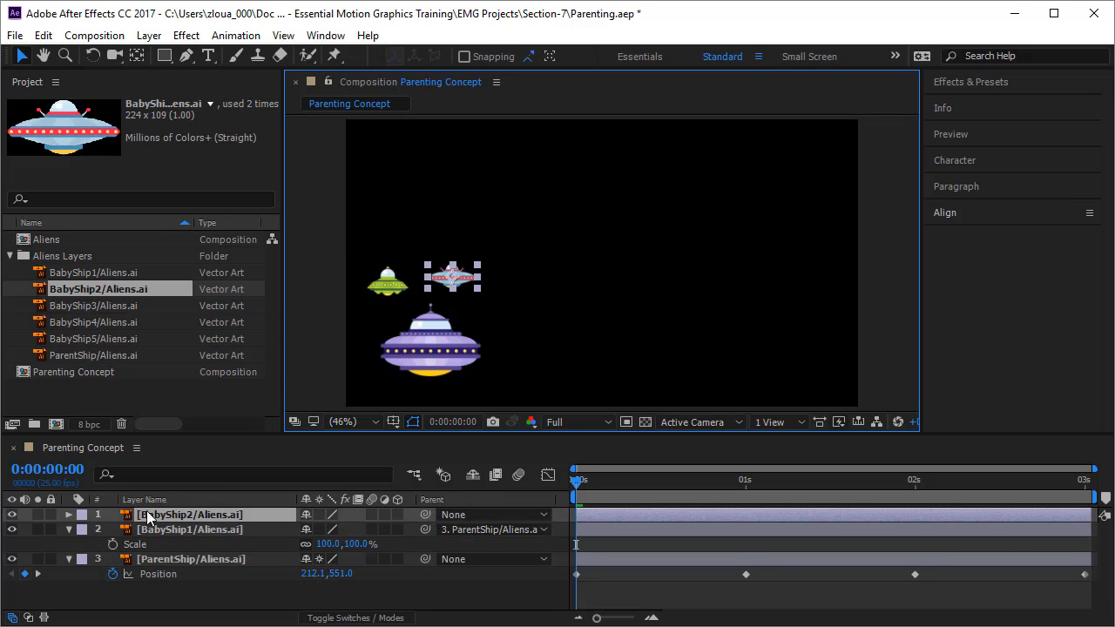
Step: Parent BabyShip2/Aliens.ai to the BabyShip1/Aliens.ai layer and preview the chained movement
drag(426, 515, 226, 530)
click(278, 592)
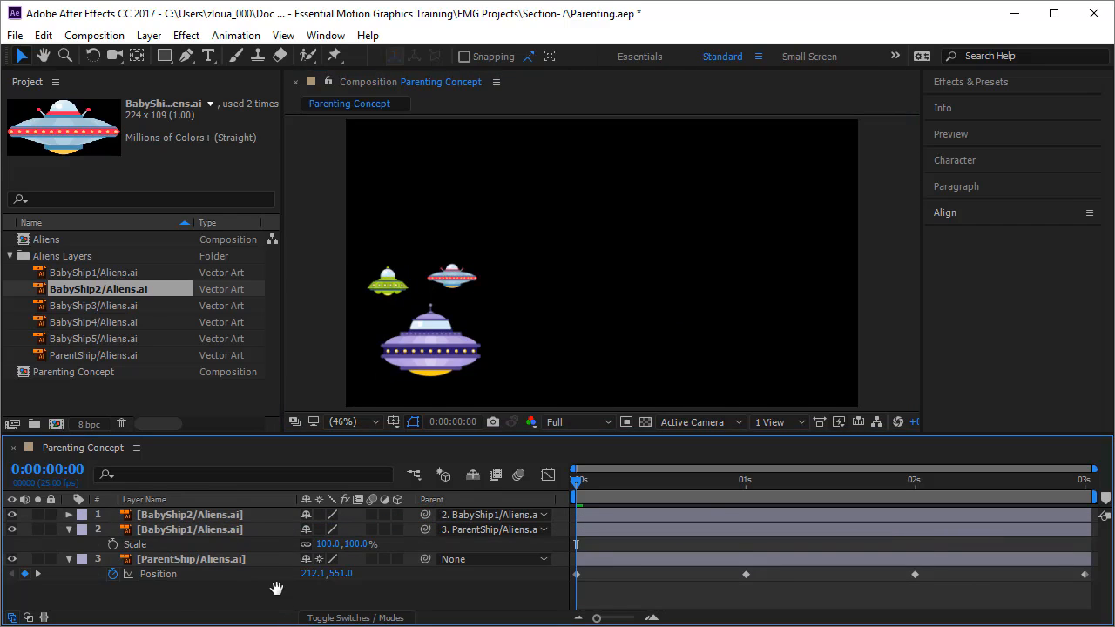
key(space)
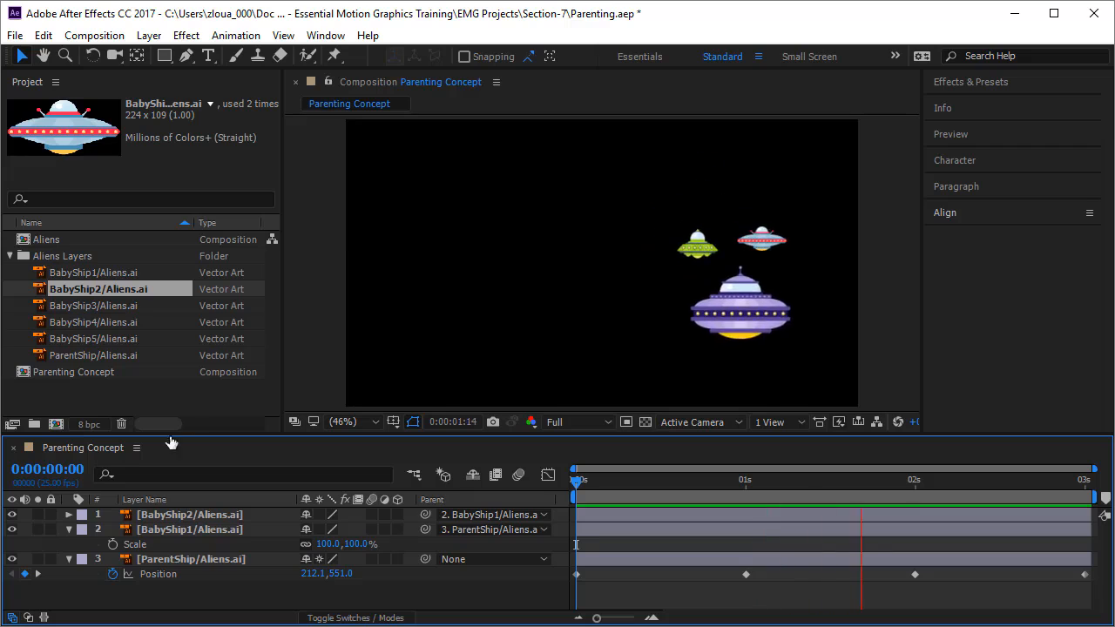
click(185, 529)
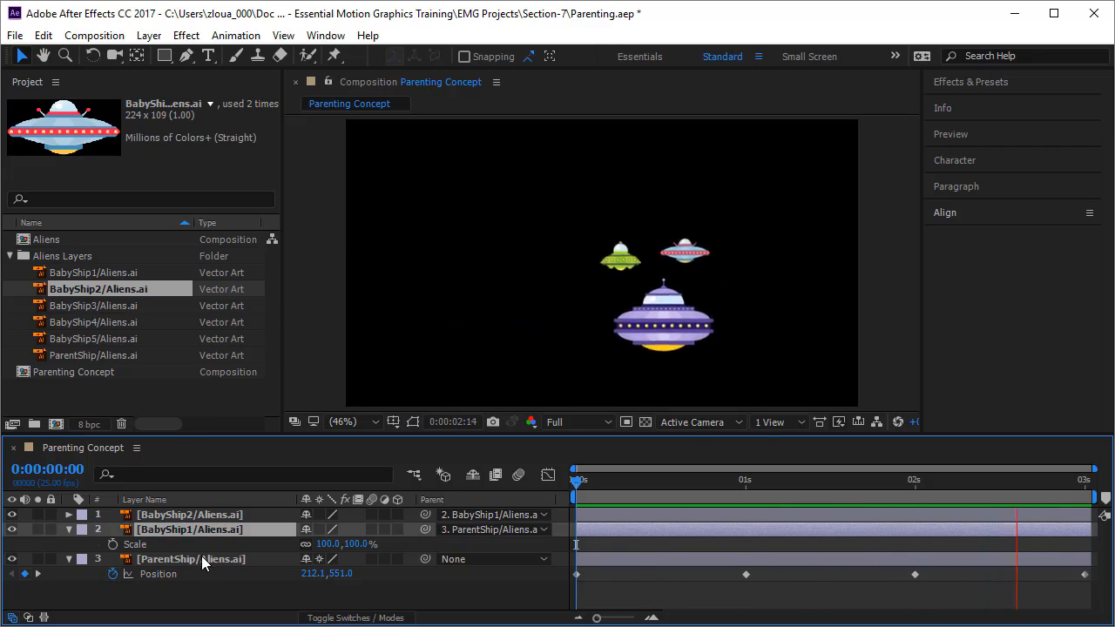
click(196, 510)
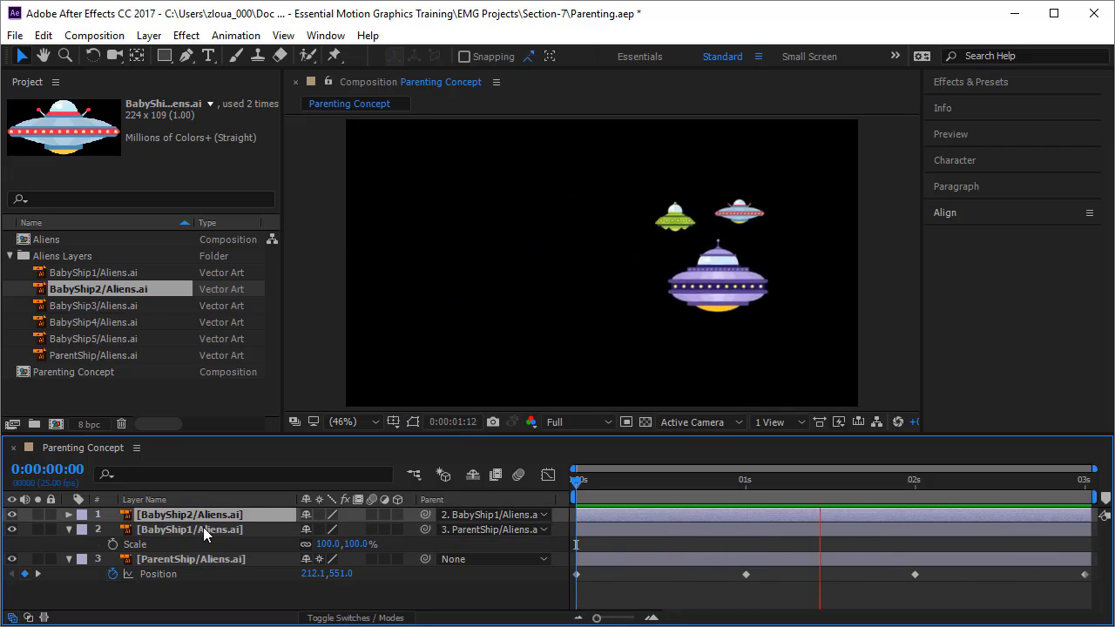
click(203, 532)
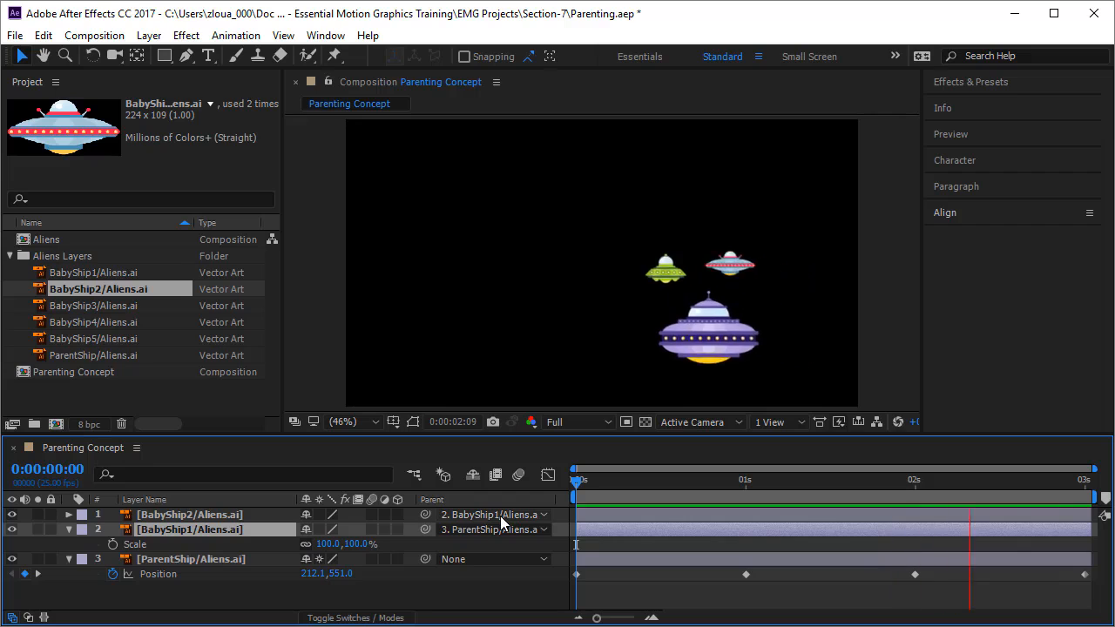
Step: Parent BabyShip2/Aliens.ai directly to the ParentShip/Aliens.ai layer and return to 0 seconds
drag(426, 515, 245, 561)
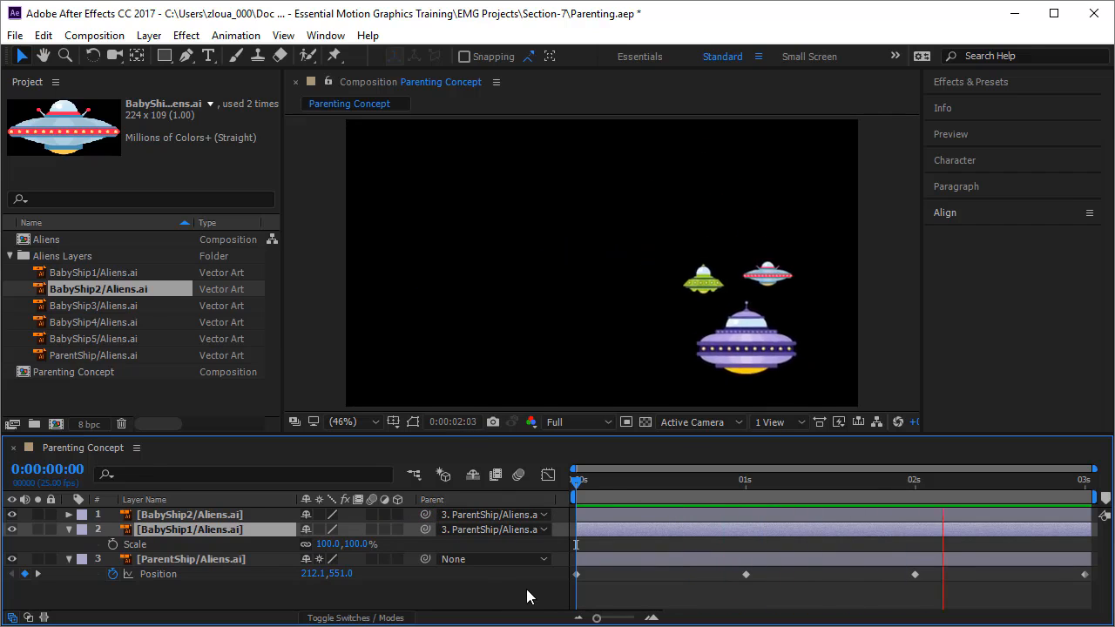
click(571, 484)
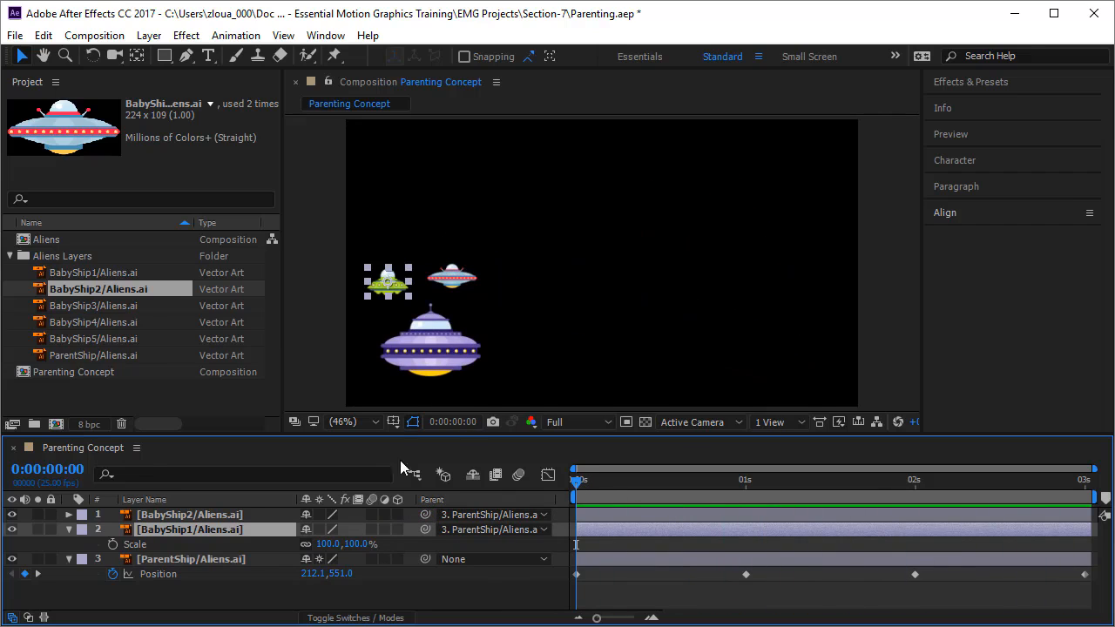
Step: Add BabyShip3, BabyShip4 and BabyShip5 to the composition, spread across its upper area
drag(139, 305, 480, 218)
drag(147, 320, 671, 202)
drag(136, 342, 743, 275)
Step: Scale the BabyShip3, BabyShip4 and BabyShip5 layers together to 50%
shift+click(674, 210)
shift+click(493, 212)
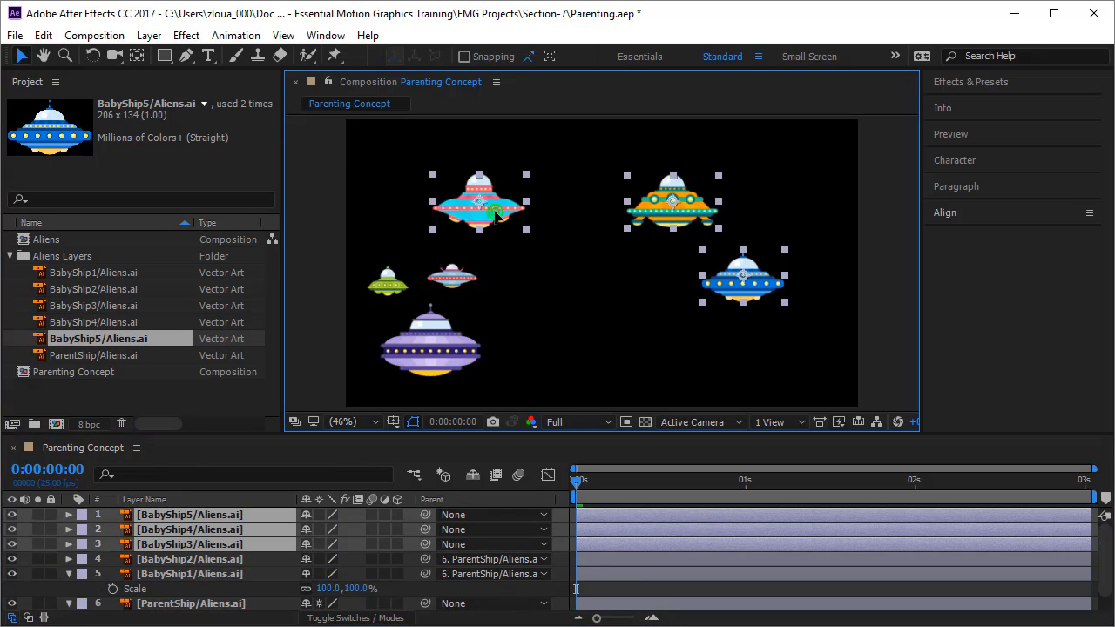
key(s)
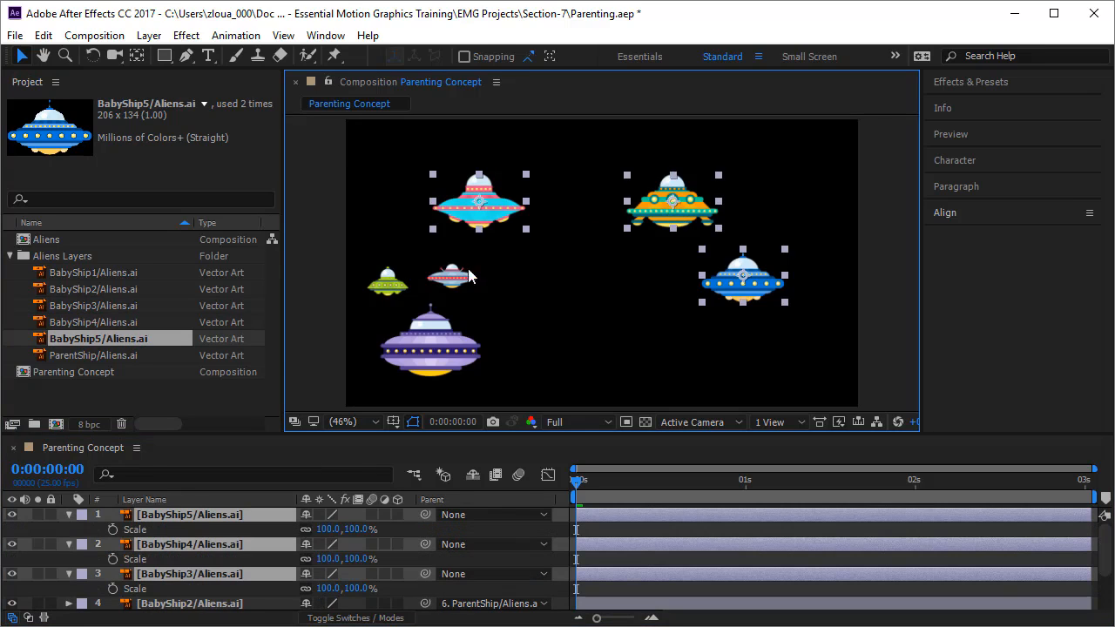
click(357, 529)
key(Return)
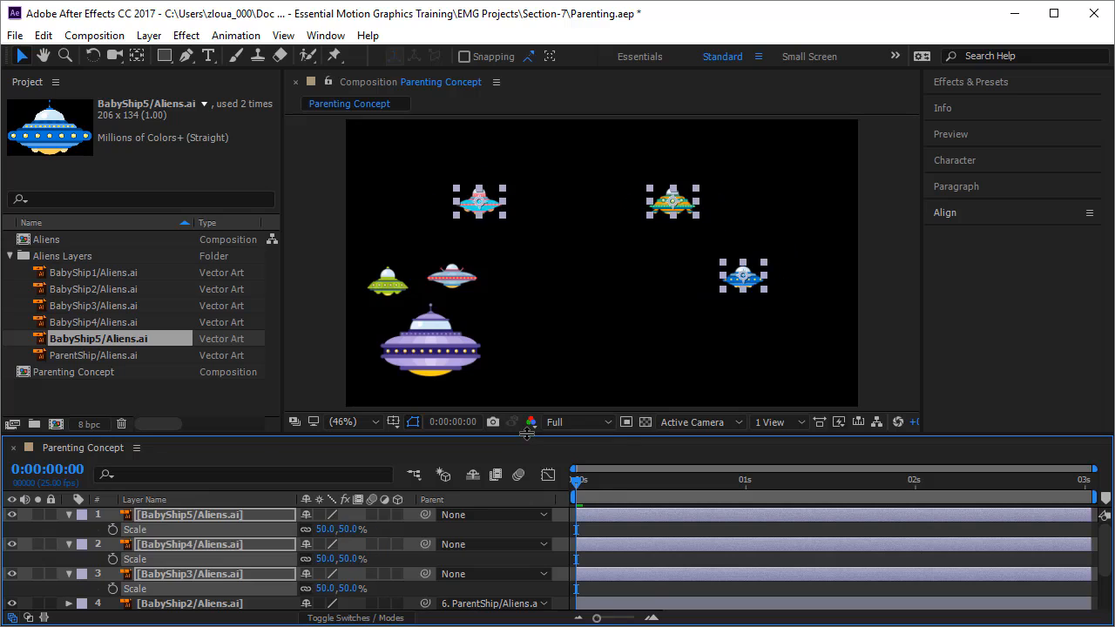
Step: Move BabyShip5 to the right of the red-and-blue baby ship and BabyShip4 to the upper-left area of the composition
click(808, 281)
drag(747, 283, 553, 296)
drag(682, 220, 406, 191)
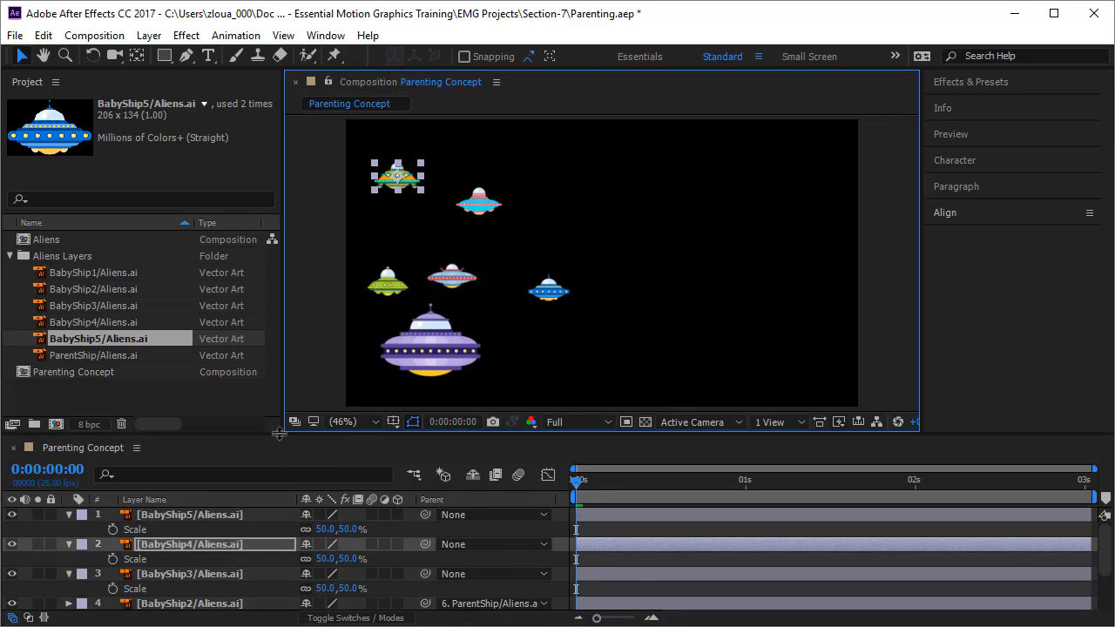
Step: Parent all five baby ship layers to the ParentShip/Aliens.ai layer and preview the animation in an enlarged composition view
drag(275, 432, 262, 312)
click(211, 498)
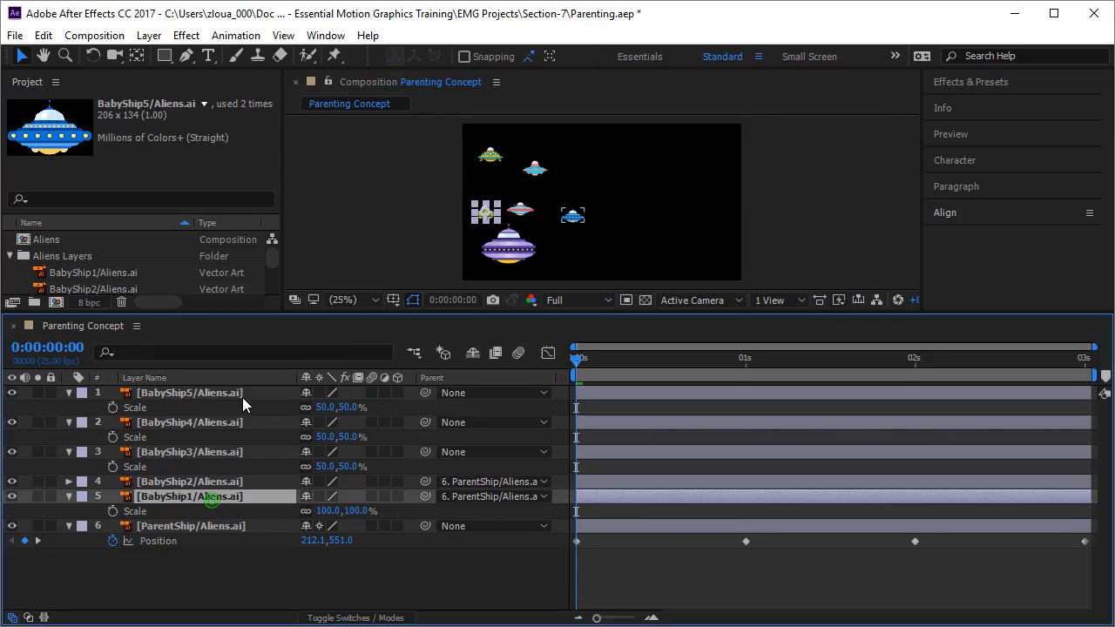
shift+click(243, 397)
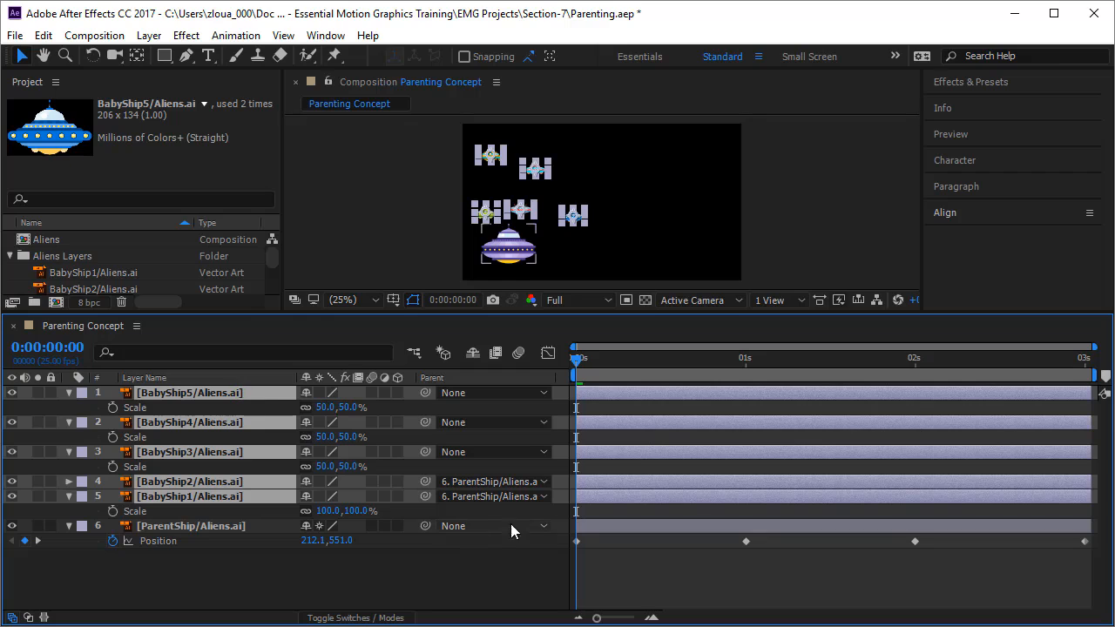
drag(395, 417, 249, 527)
click(256, 606)
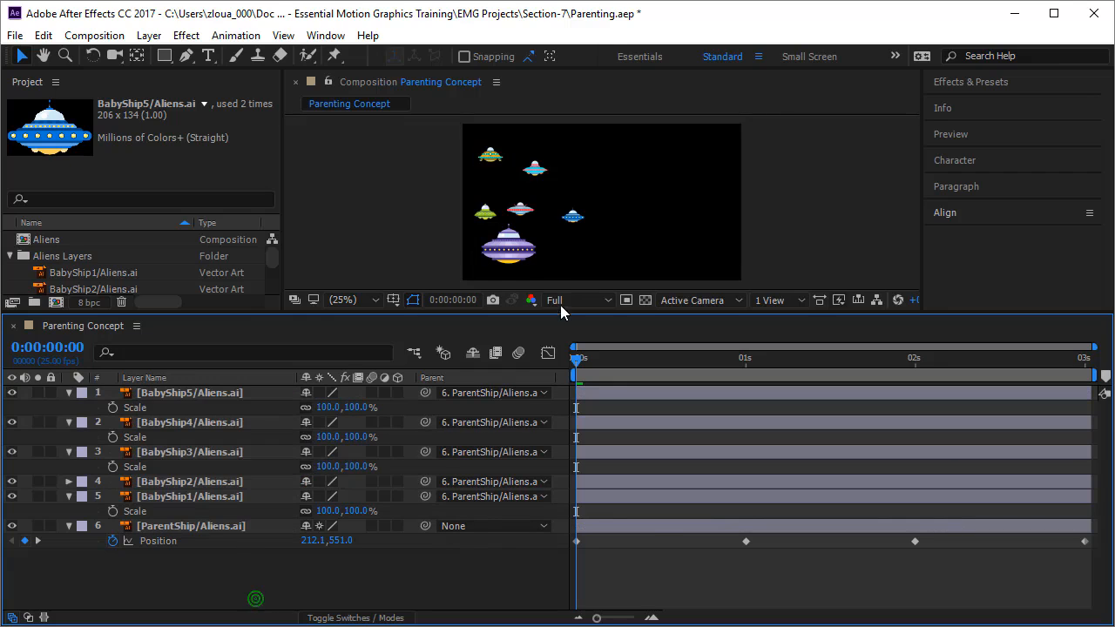
drag(560, 311, 560, 438)
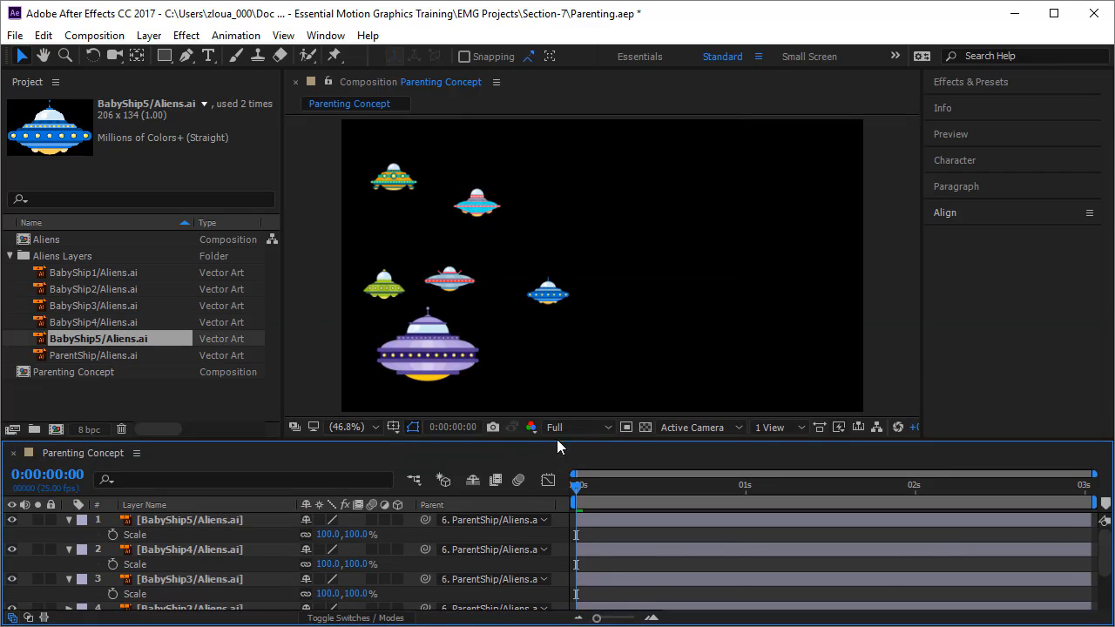
key(space)
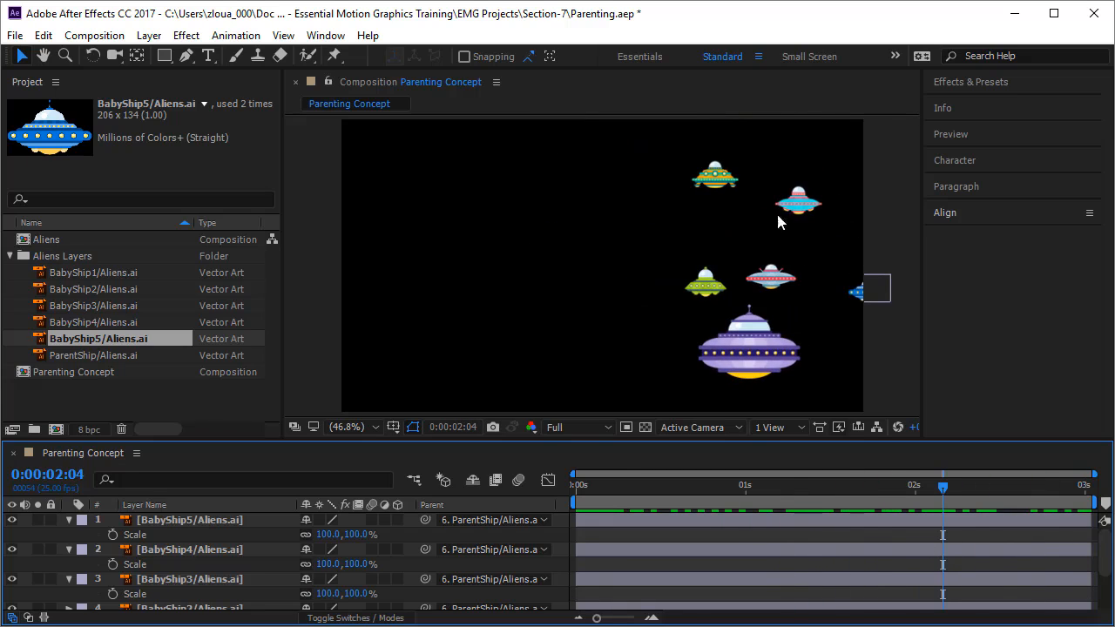
Step: Move BabyShip4 and BabyShip5 closer to the parent ship at 0:00:02:04, and BabyShip3 closer at 0 seconds
click(714, 175)
drag(713, 175, 720, 238)
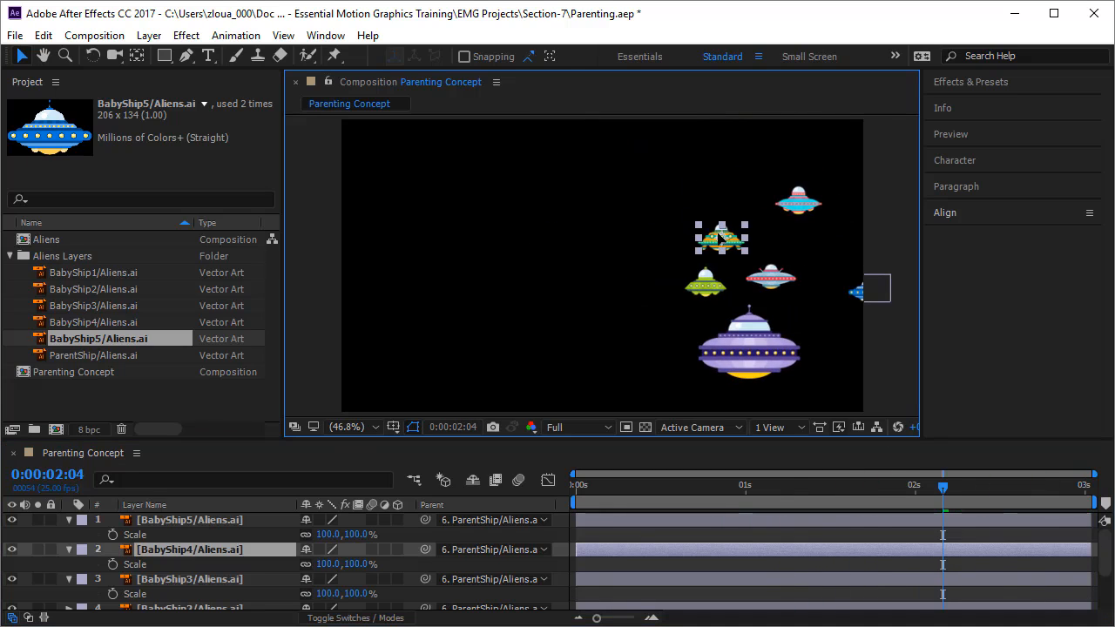
click(858, 290)
drag(858, 291, 797, 307)
drag(945, 483, 559, 535)
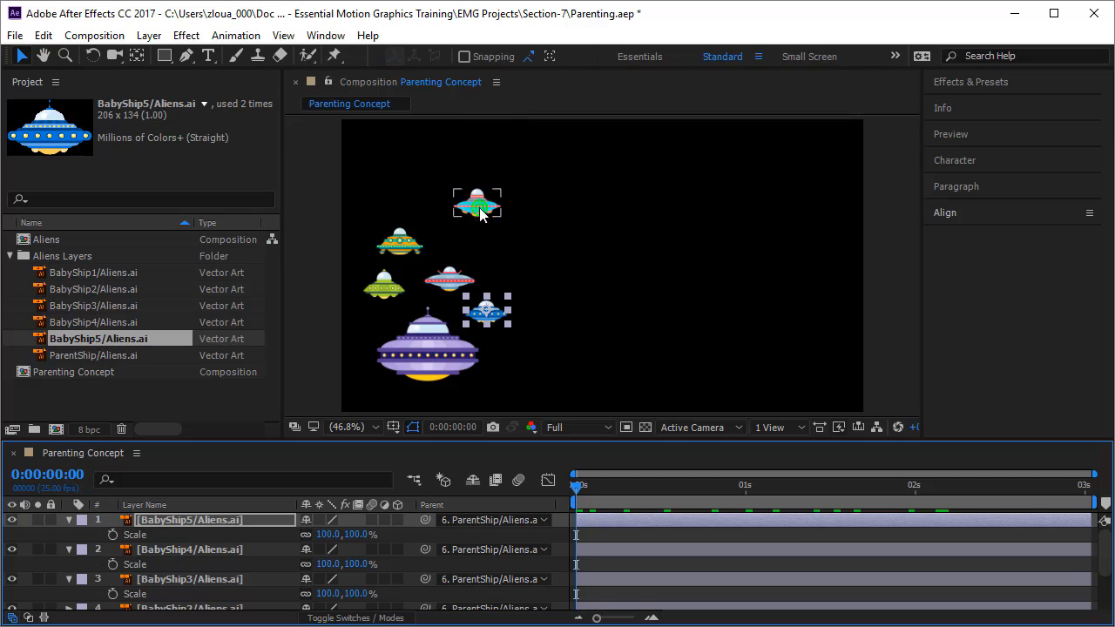
drag(480, 214, 467, 247)
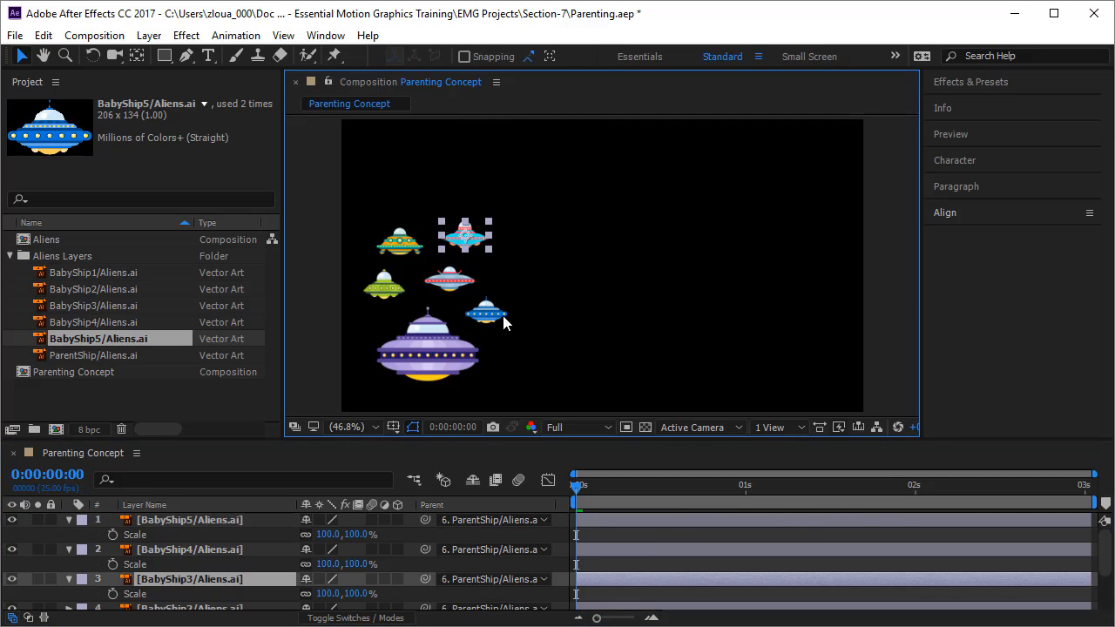
Step: Add a rotation keyframe of -10° to the ParentShip/Aliens.ai layer at 0 seconds
click(575, 488)
drag(151, 441, 150, 352)
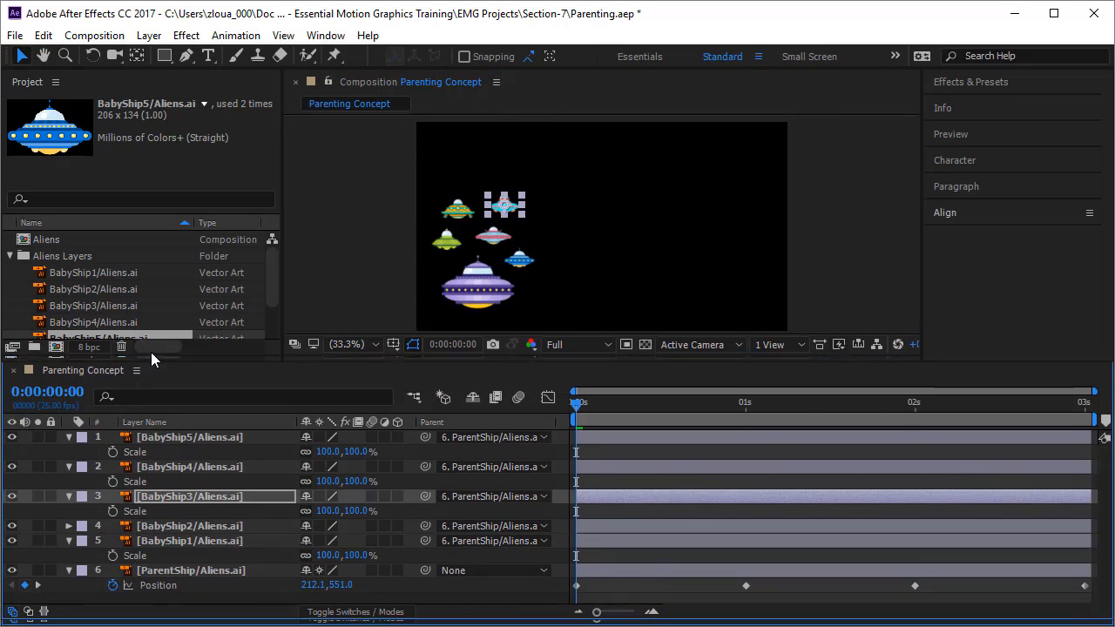
click(166, 566)
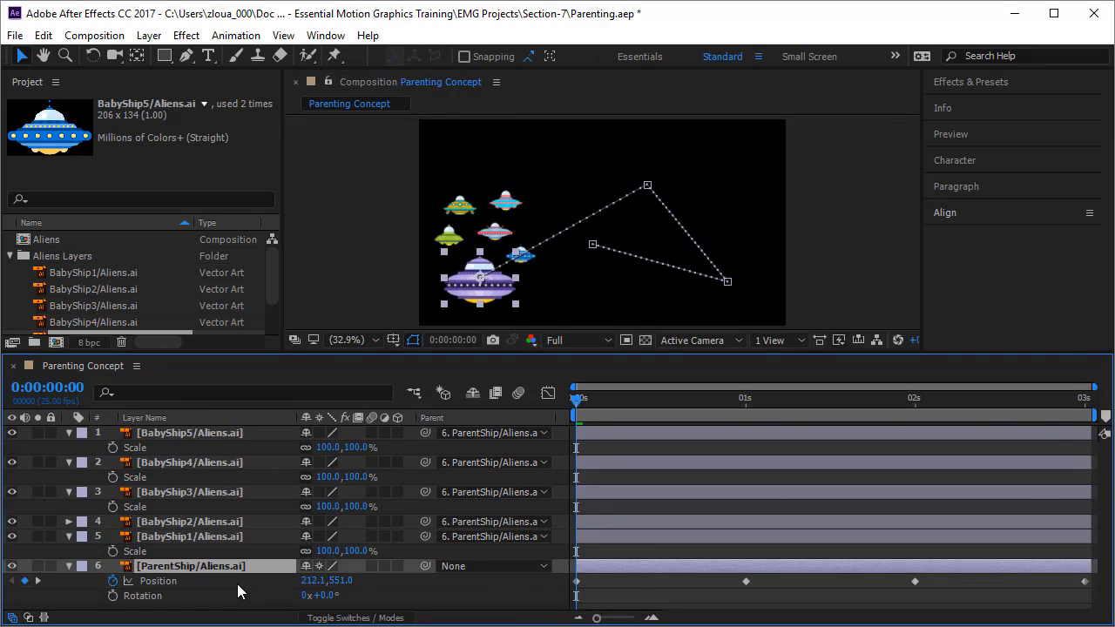
click(113, 595)
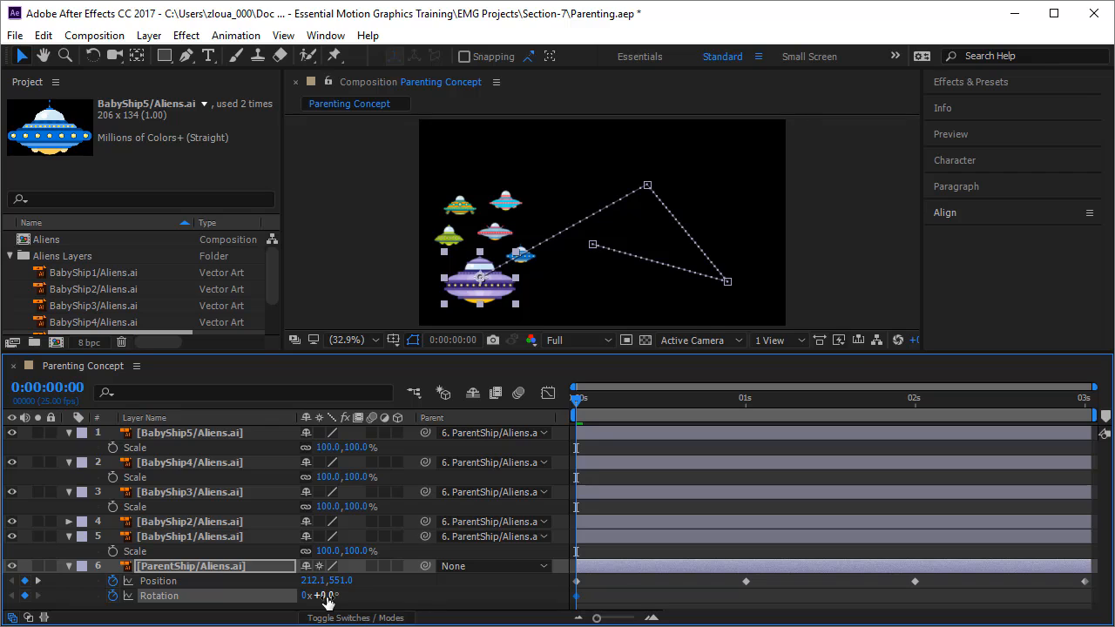
drag(326, 597, 321, 599)
click(324, 595)
text(-1)
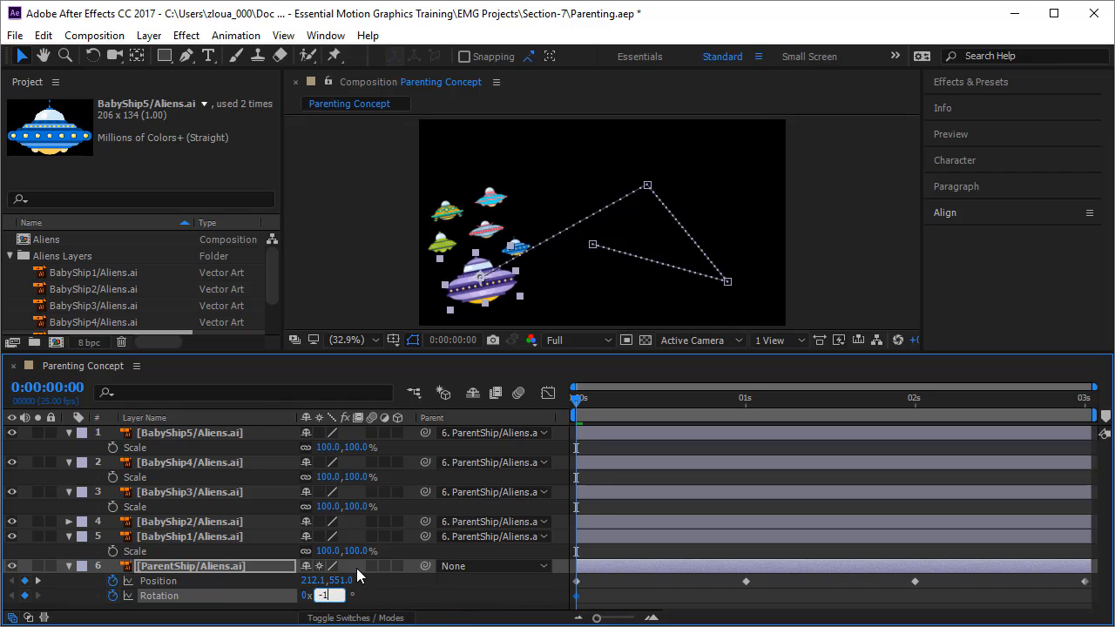
text(0)
key(Return)
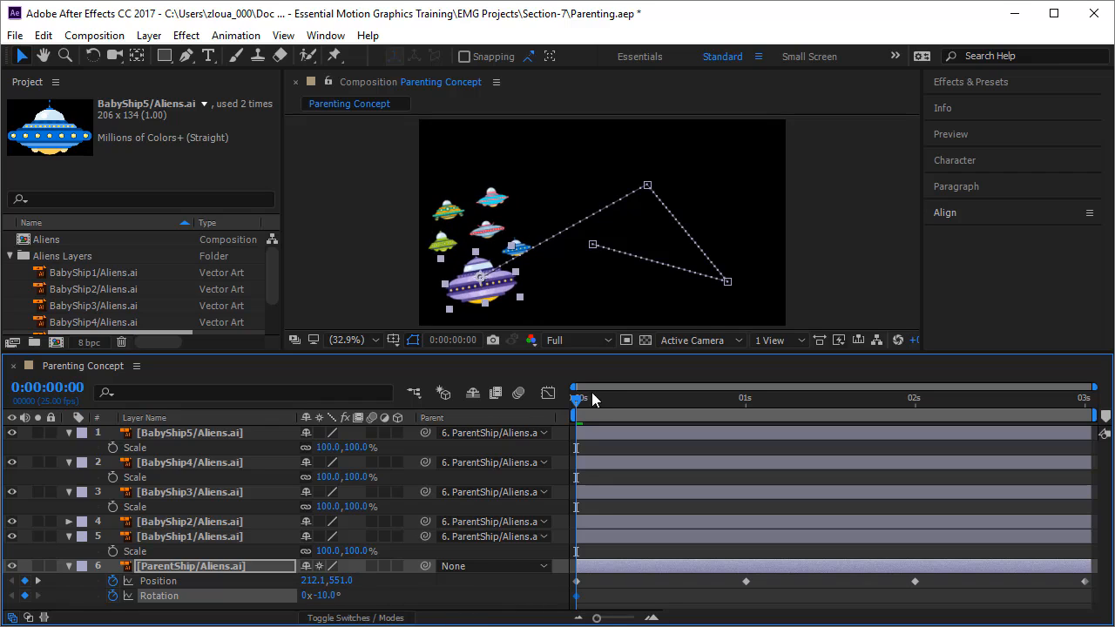
Step: Add ParentShip rotation keyframes: a clockwise tilt at 0:00:00:19, 0° at 0:00:01:15 and -14° at 0:00:02:14
drag(570, 401, 704, 428)
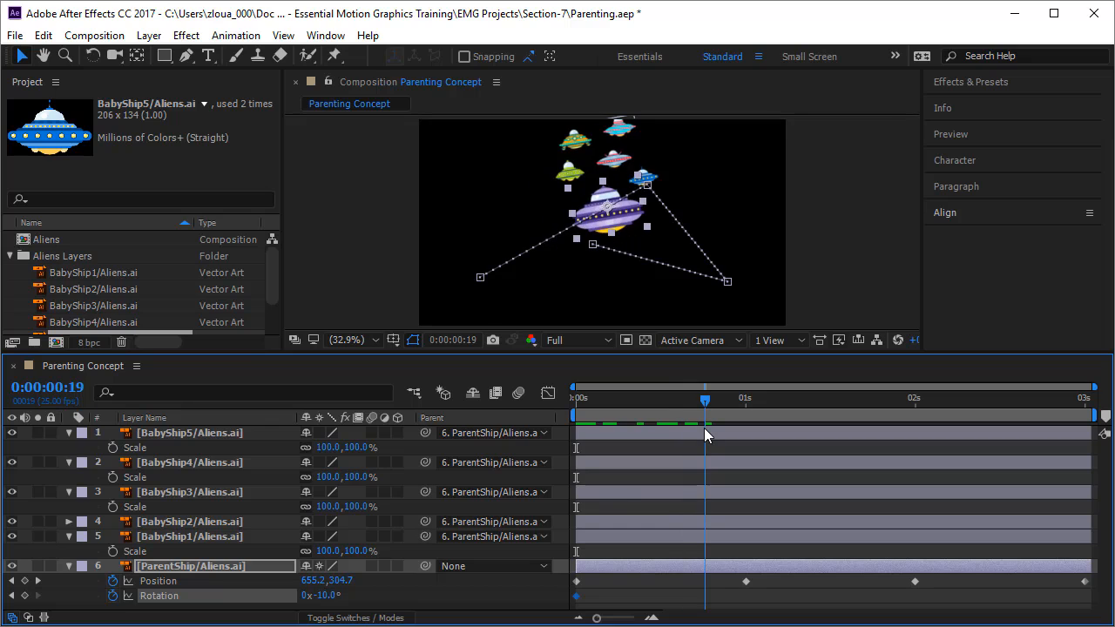
drag(324, 595, 358, 595)
drag(702, 407, 848, 416)
drag(330, 599, 315, 607)
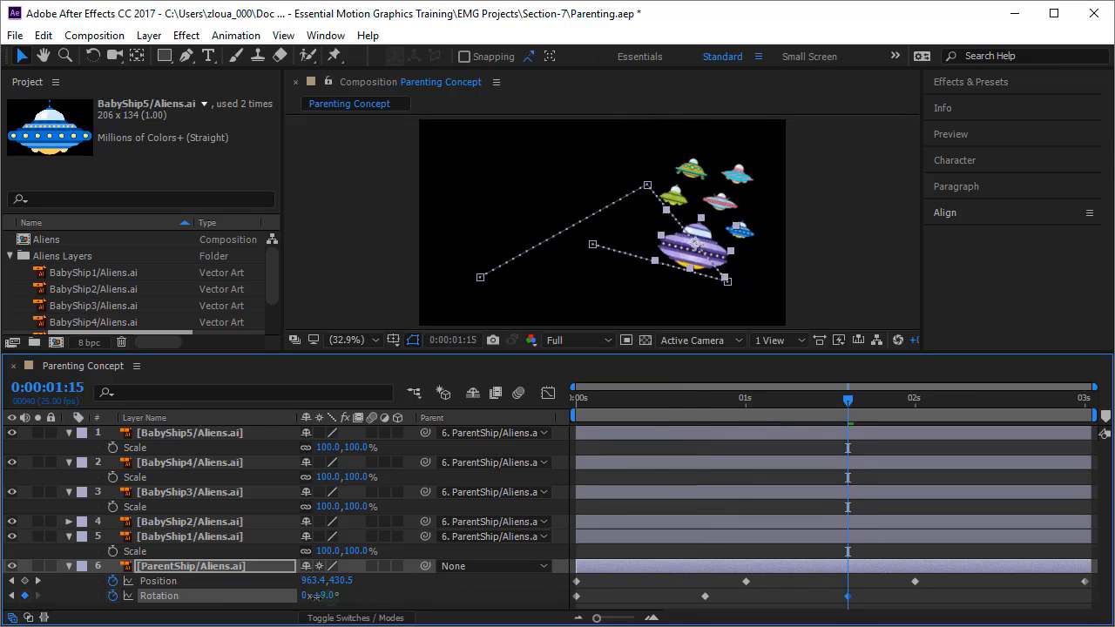
drag(856, 409, 1011, 427)
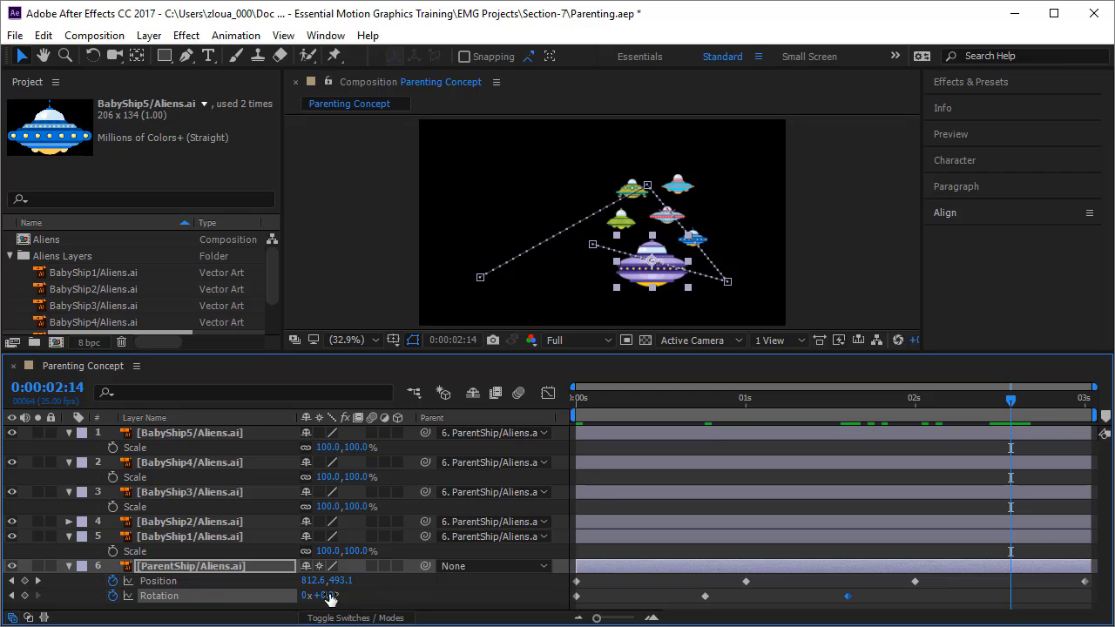
drag(329, 596, 322, 601)
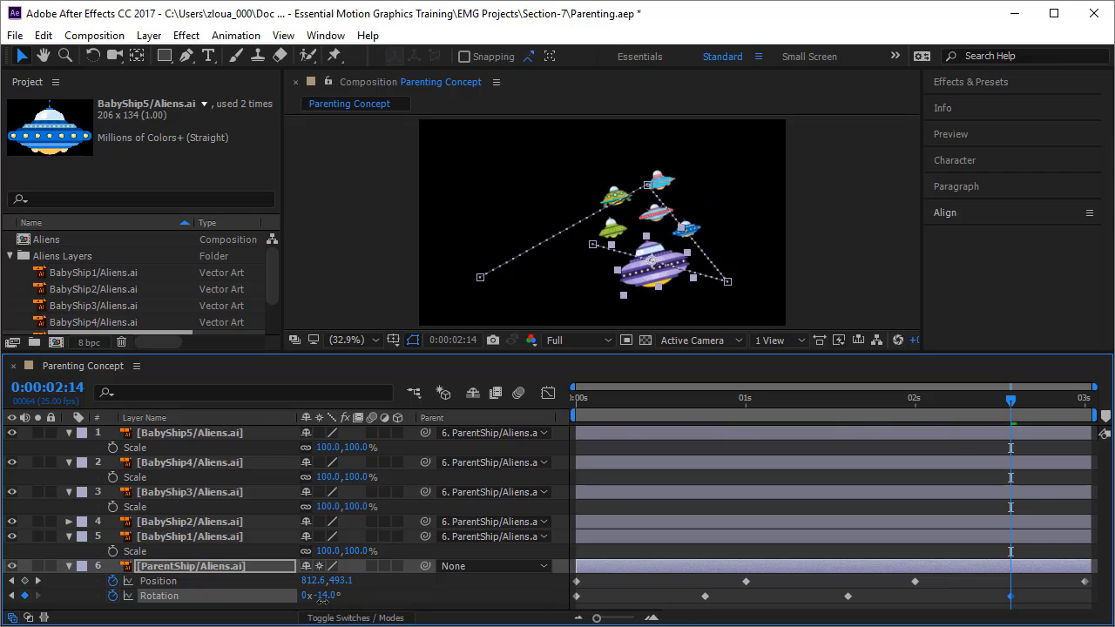
Step: Copy the parent ship's first rotation keyframe from 0 seconds and paste it at 0:00:03:00
click(576, 596)
drag(1013, 403, 1085, 403)
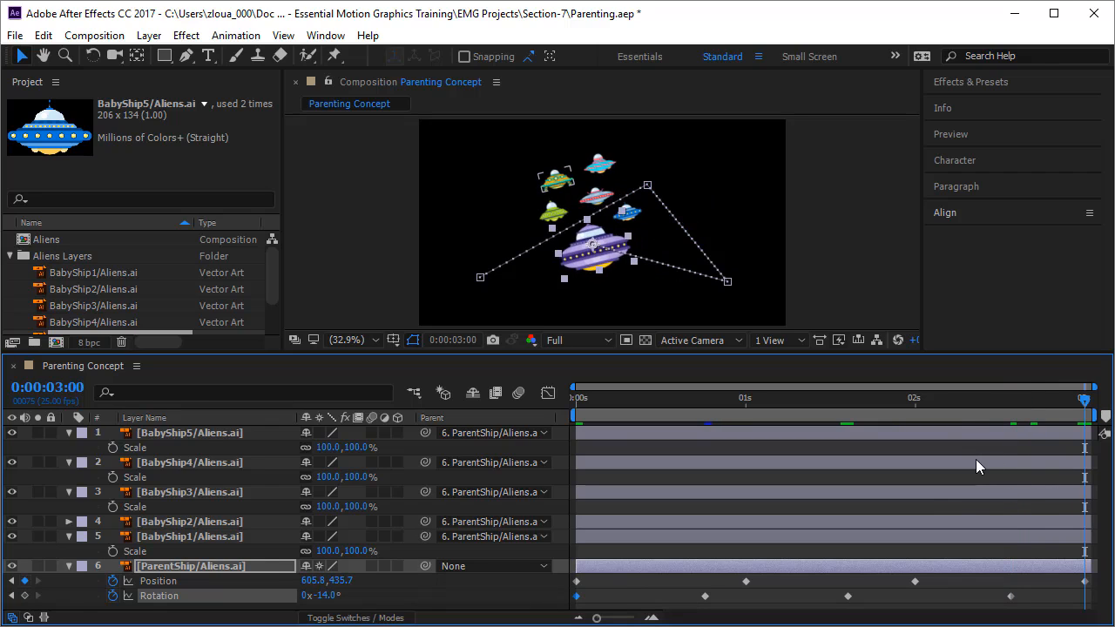
key(ctrl+v)
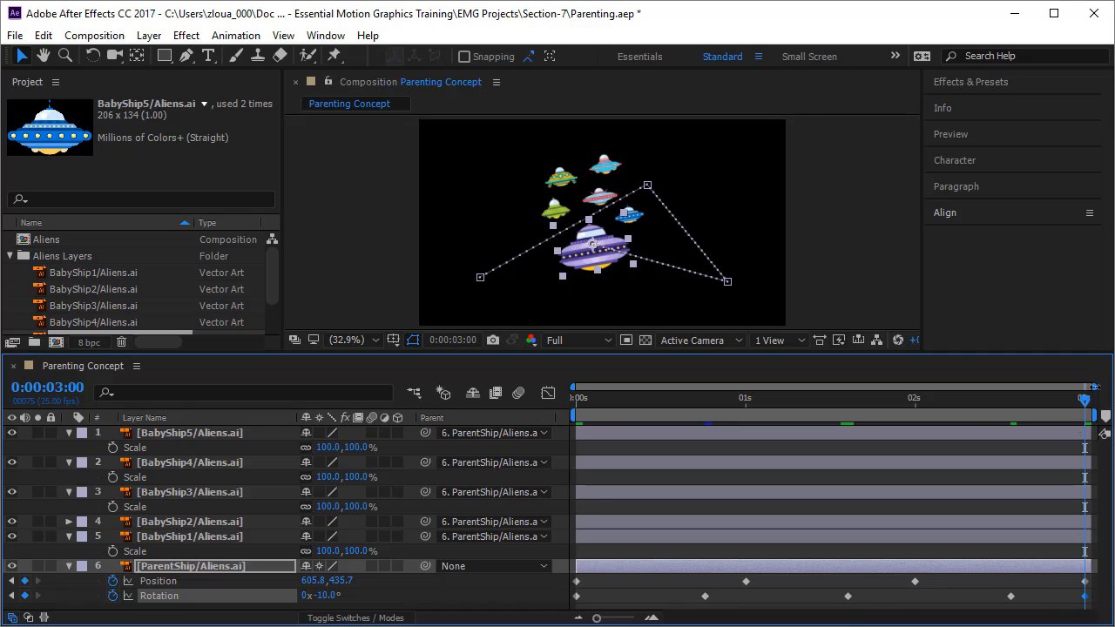
Step: Deselect all layers and preview the rotating ship animation from 0 seconds
key(Home)
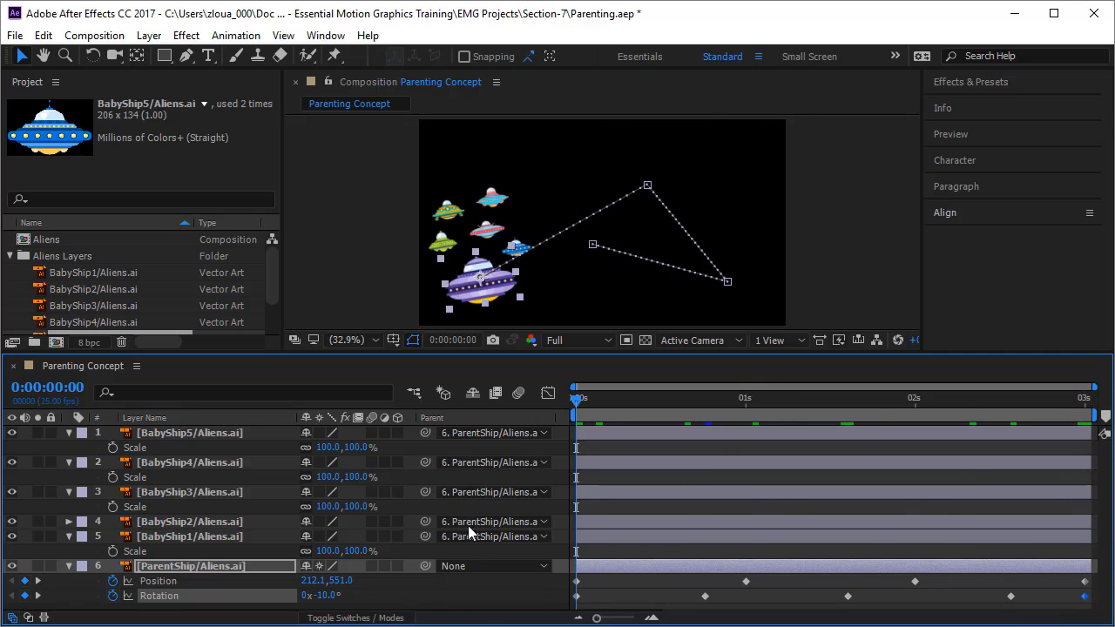
click(481, 608)
key(space)
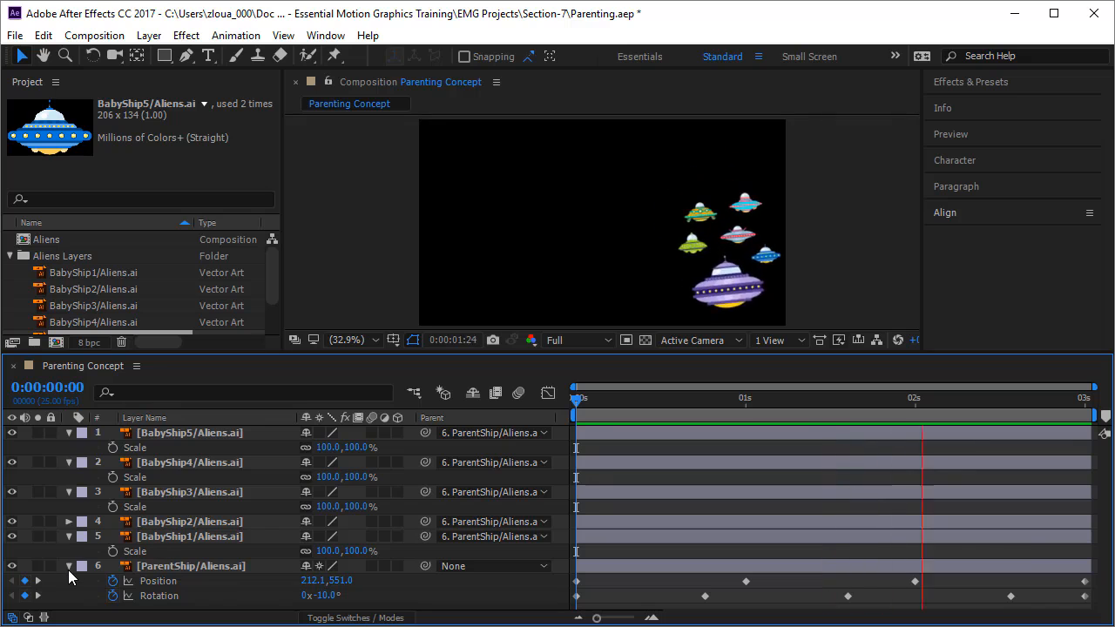
Step: Expand all Transform properties of the ParentShip/Aliens.ai layer and examine its Anchor Point, Position and Rotation
click(69, 567)
click(69, 567)
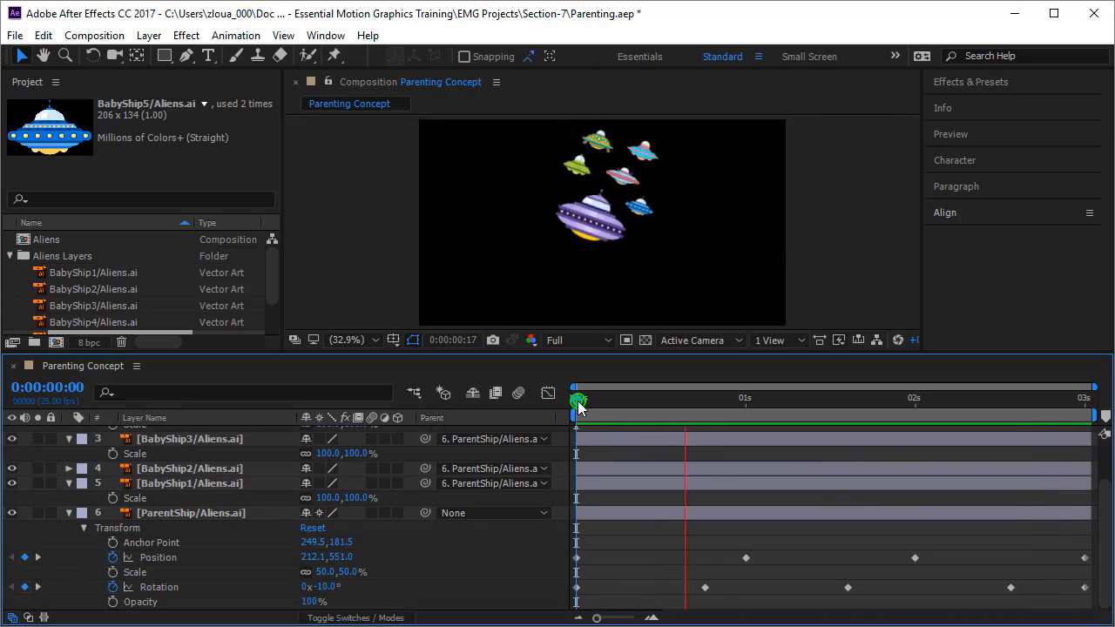
click(196, 546)
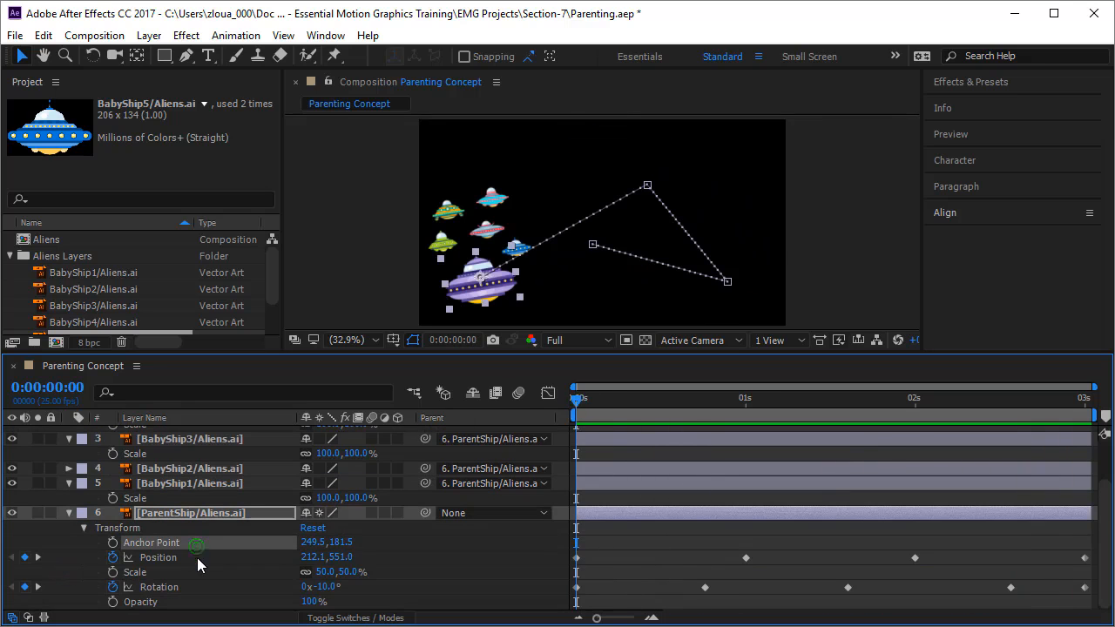
click(197, 558)
click(197, 588)
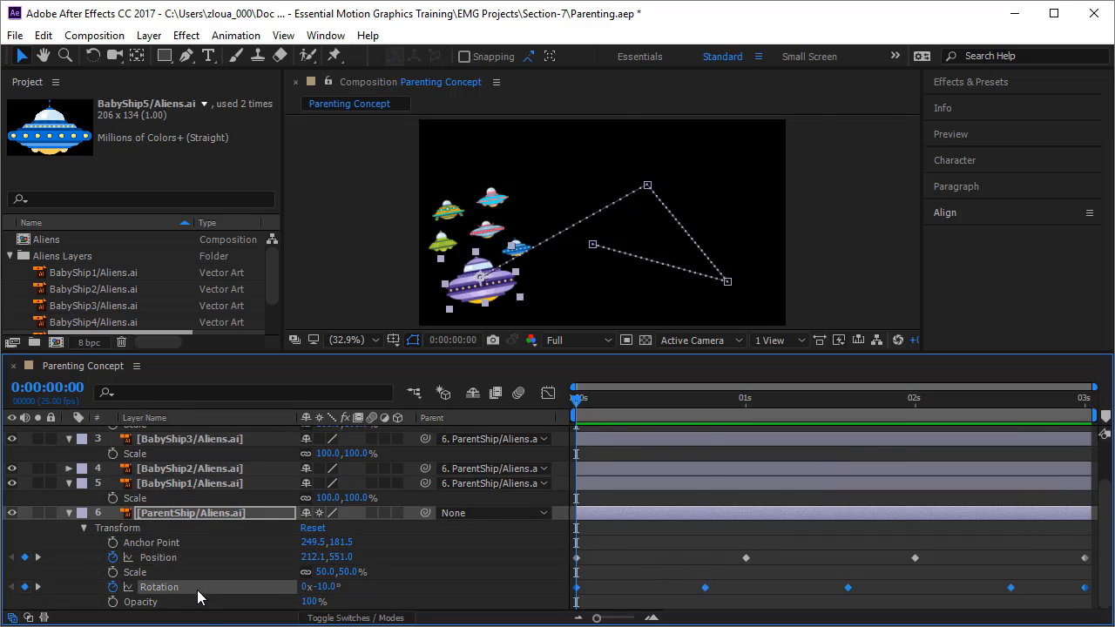
Step: Try adjusting the ParentShip/Aliens.ai layer's Opacity and preview the composition from 0 seconds
click(198, 601)
drag(310, 603, 385, 603)
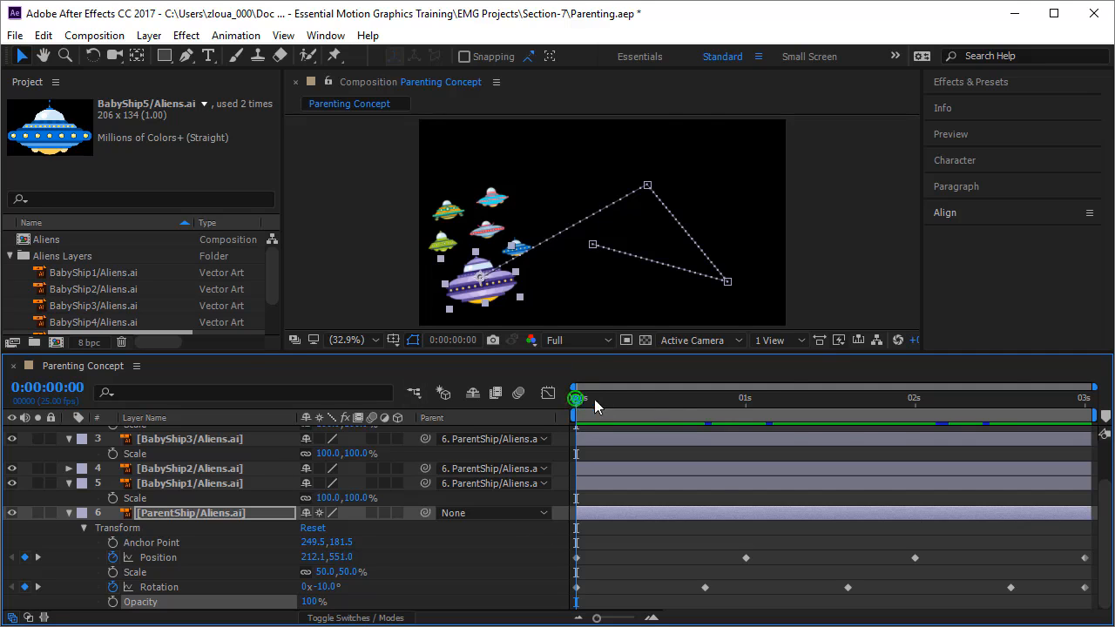
key(space)
key(space)
scroll(429, 586, up, 3)
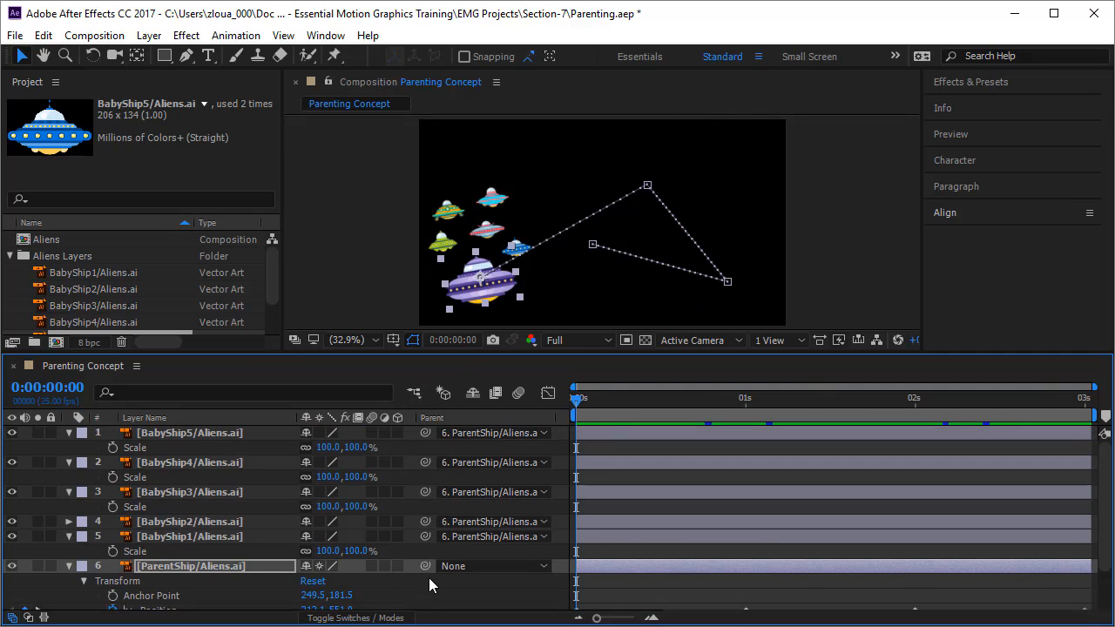
Step: Check the timeline column options for the Parent column and switch the layer names to source names
click(185, 434)
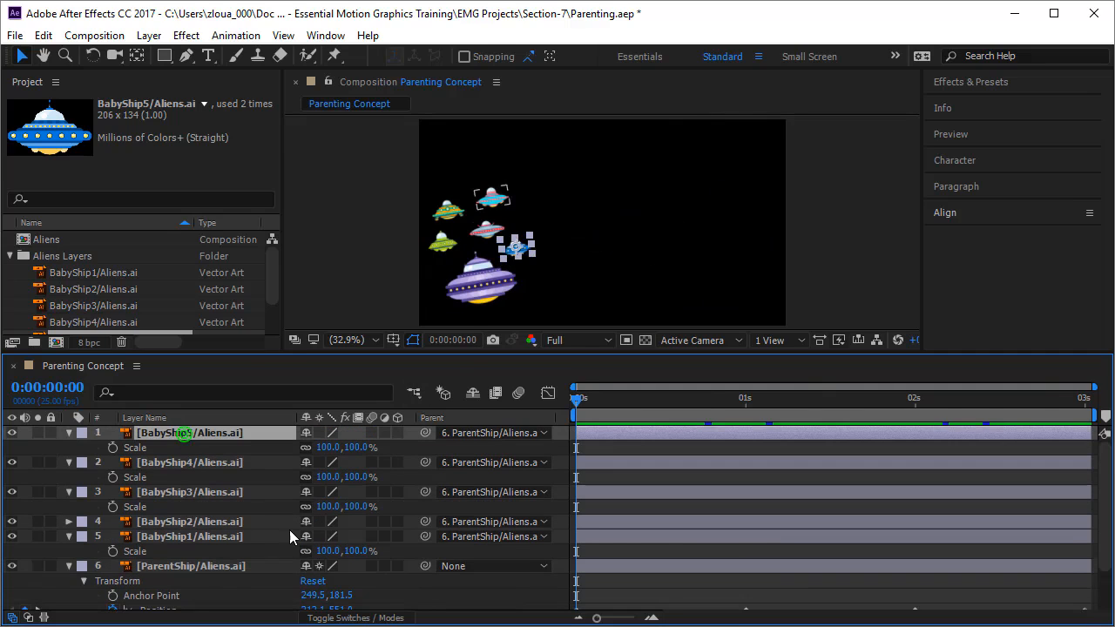
right_click(472, 420)
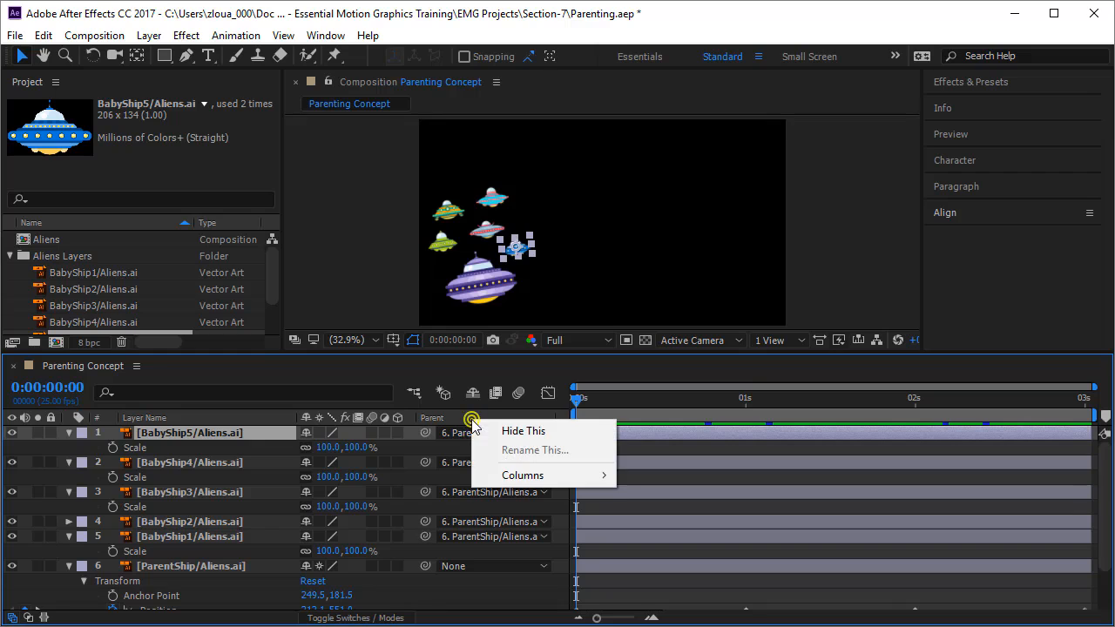
mouse_move(521, 479)
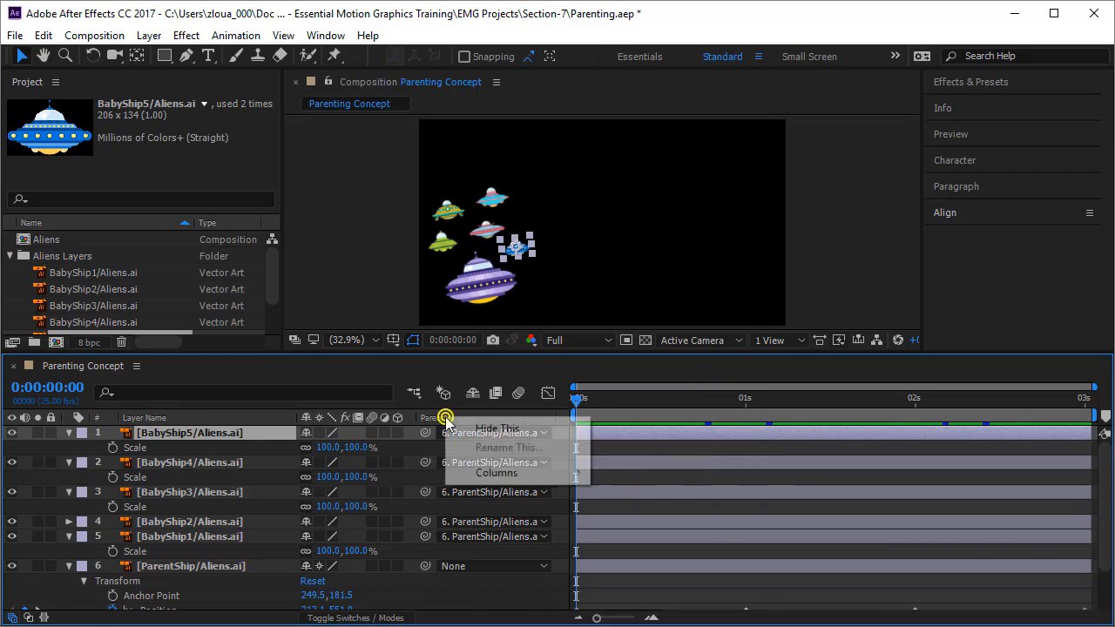
right_click(184, 419)
mouse_move(256, 486)
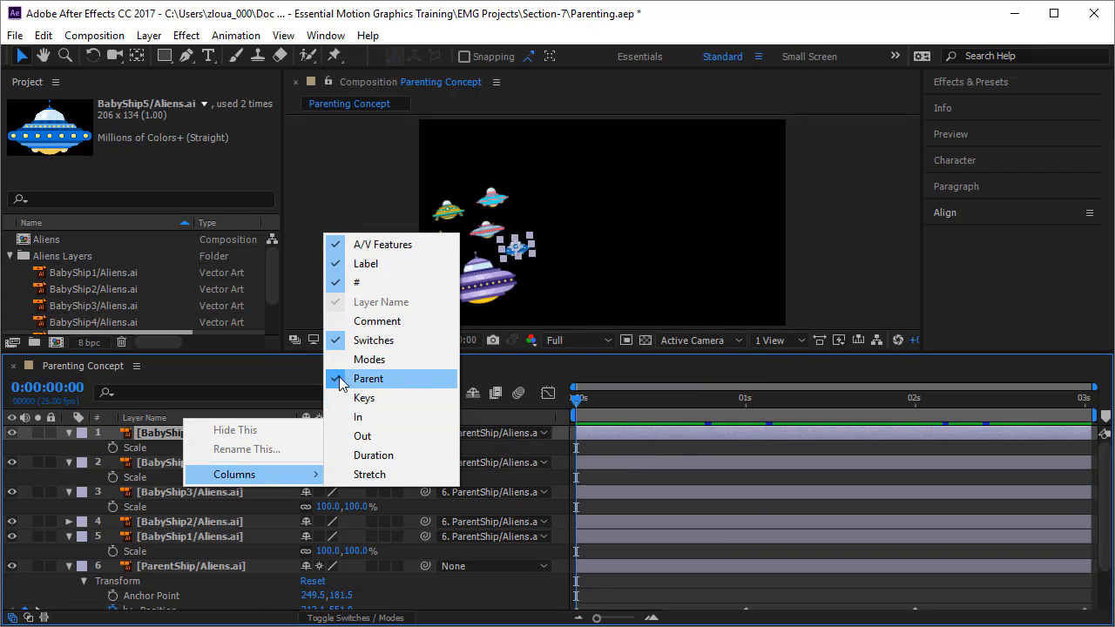
click(148, 419)
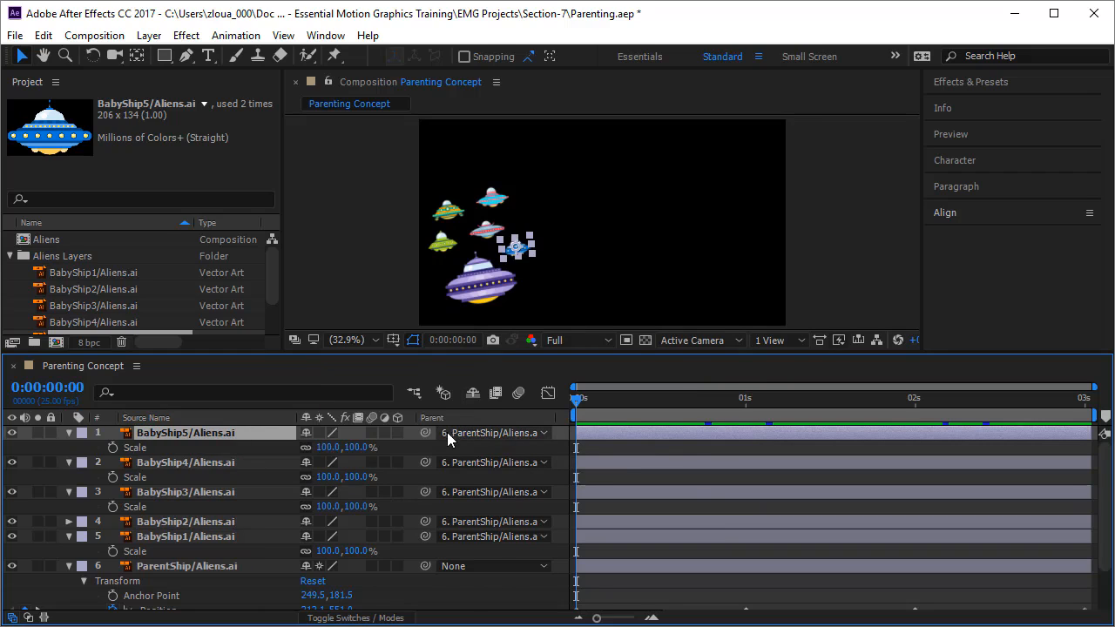
Step: Link BabyShip5 to the ParentShip/Aliens.ai layer with the parent pick whip and review the parent's Transform properties
drag(431, 435, 201, 569)
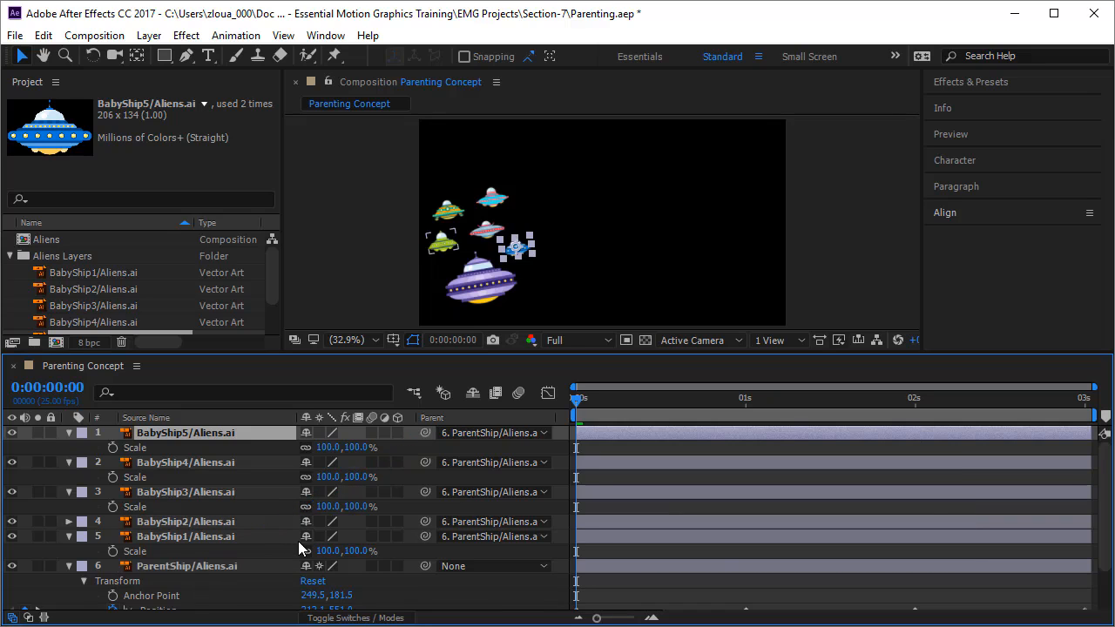
key(space)
scroll(268, 540, down, 2)
click(209, 559)
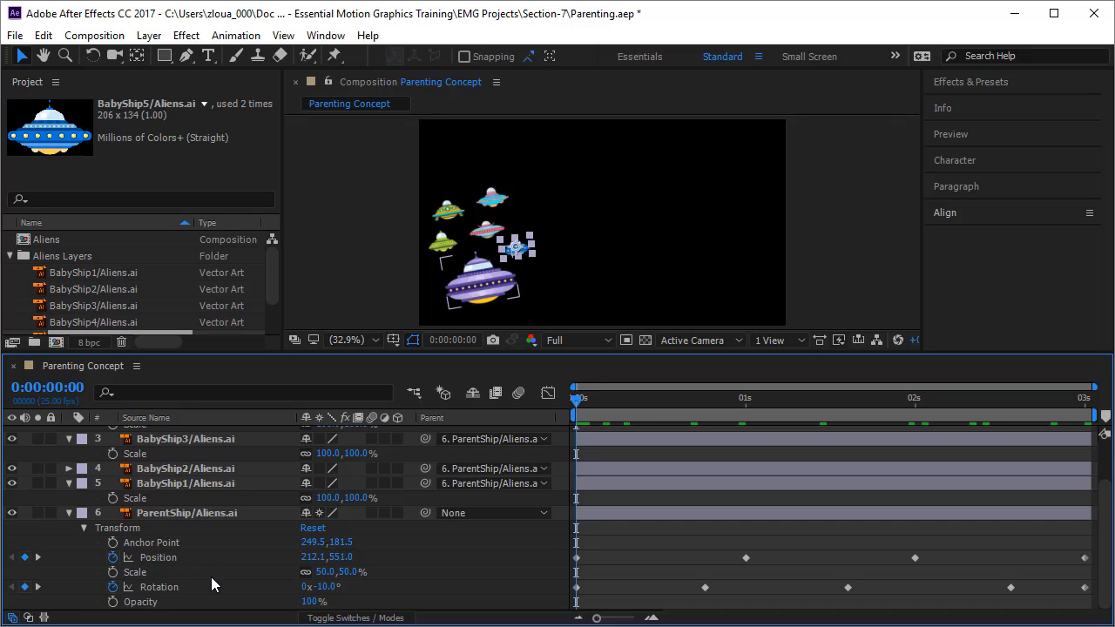